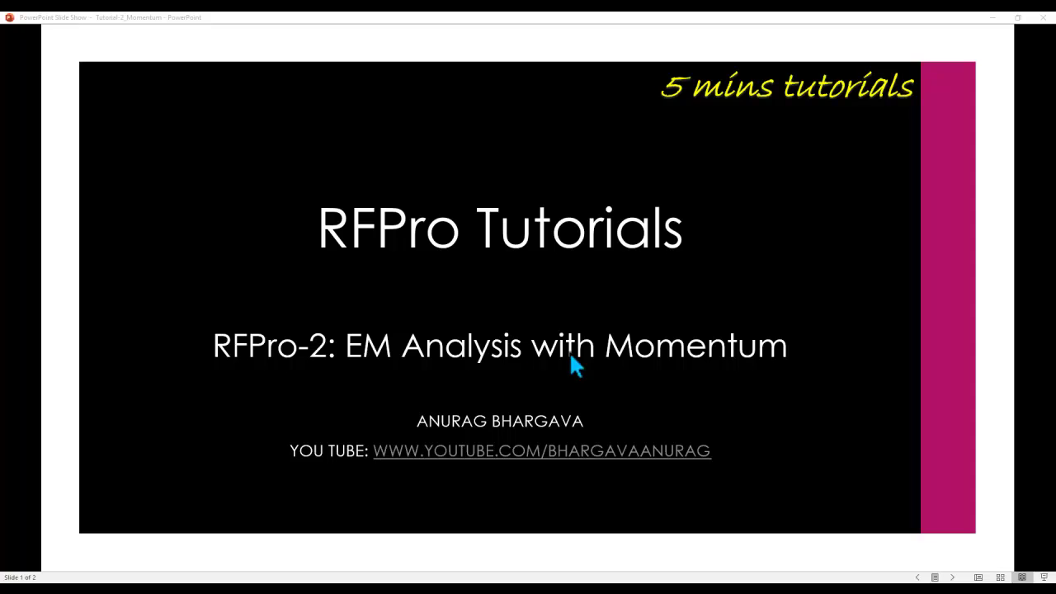
Step forward to the YouTube channel slide, then back to the 'RFPro Tutorials – RFPro-2' title slide
left_click(621, 376)
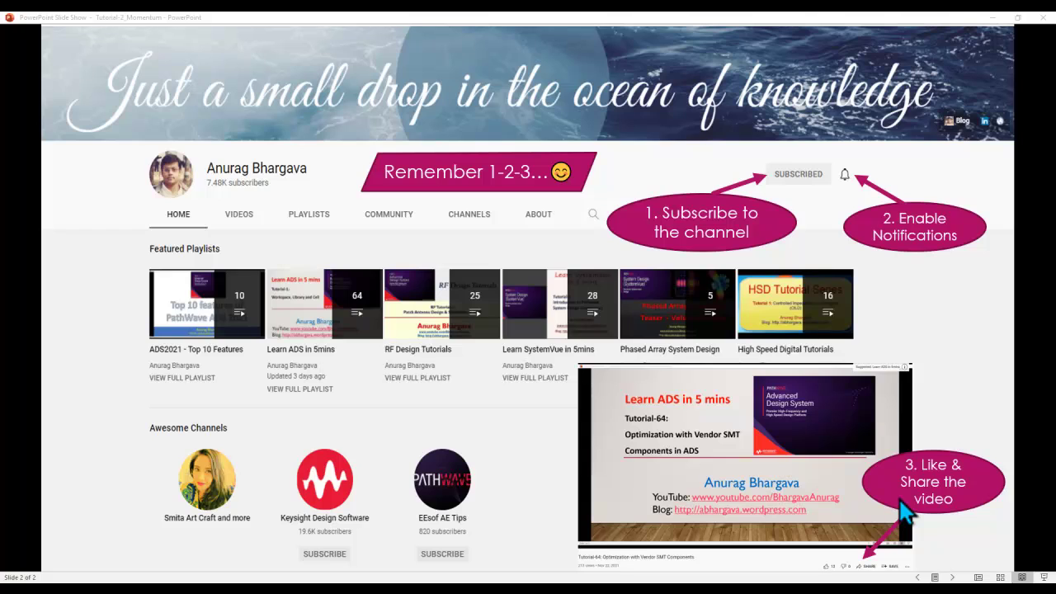
key("Left")
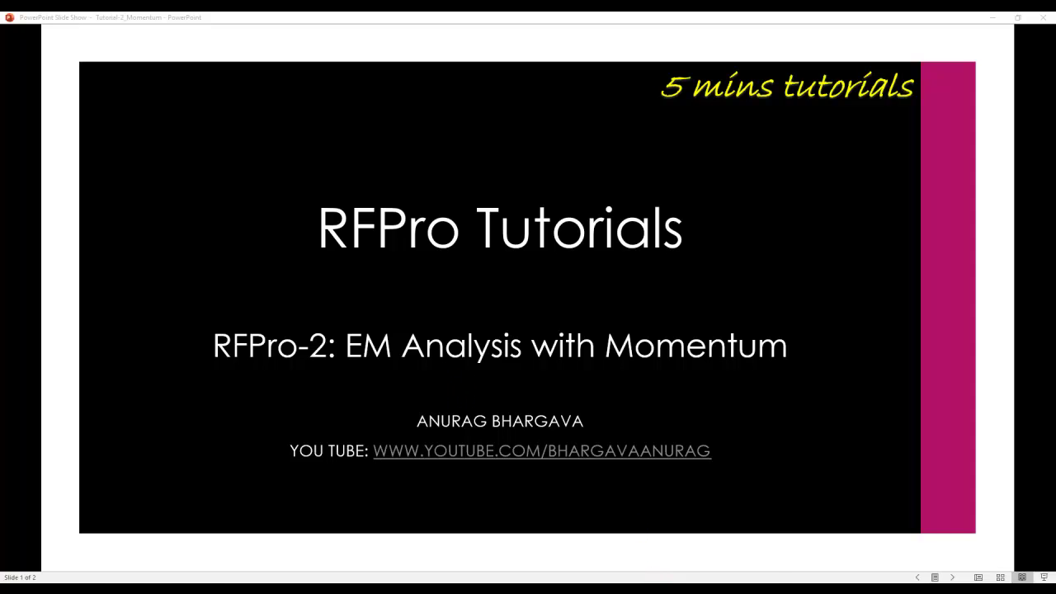
left_click(693, 566)
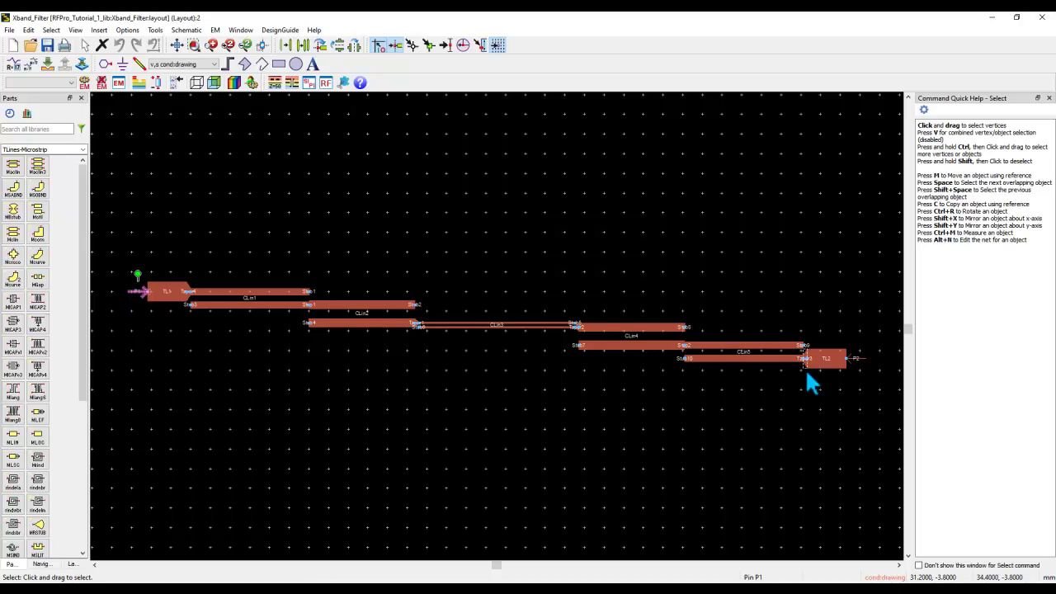
left_click(860, 363)
left_click(747, 423)
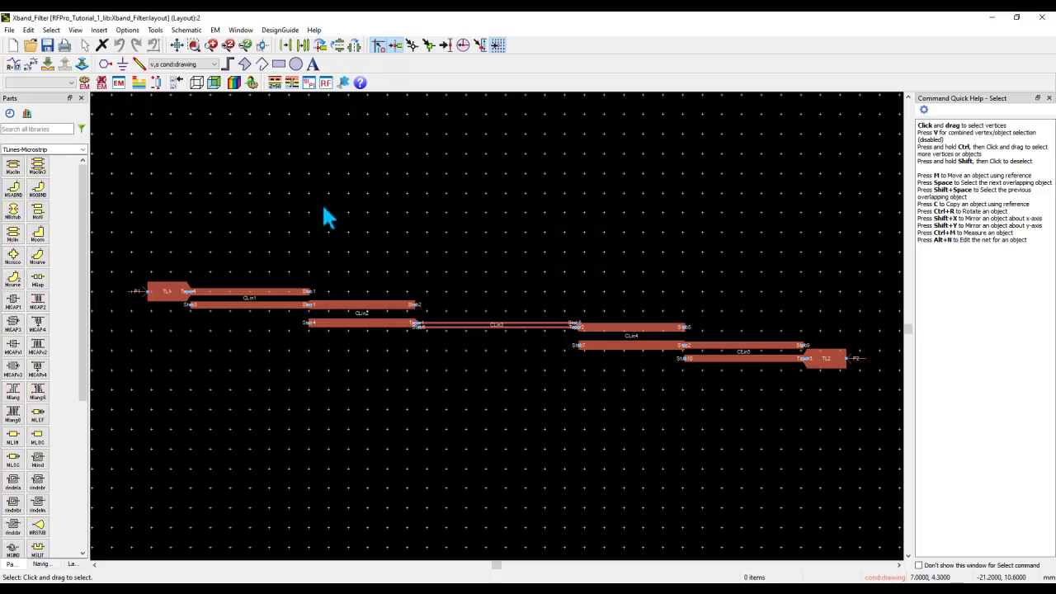
left_click(138, 83)
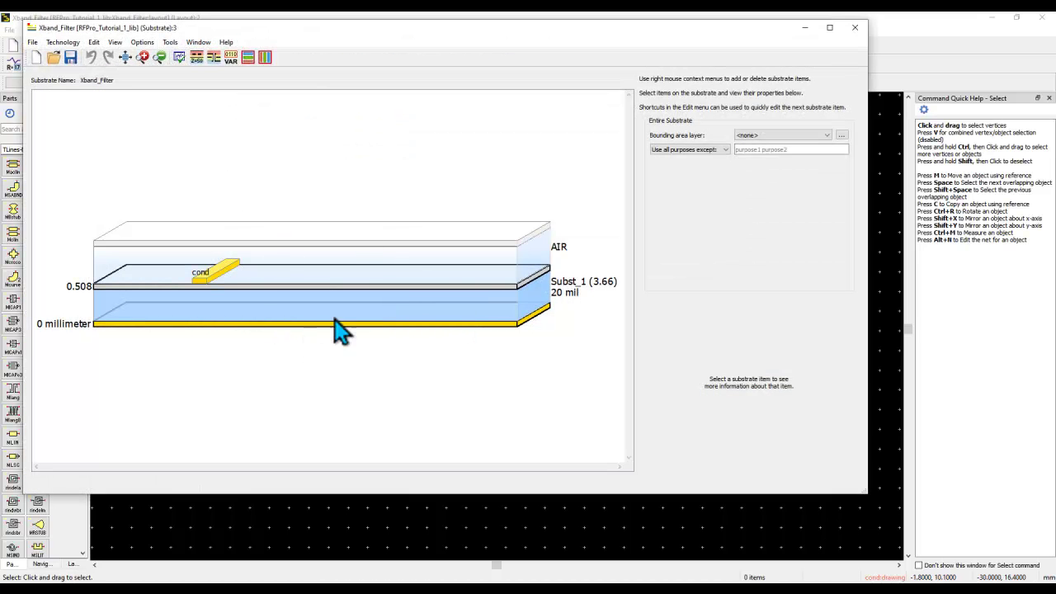
left_click(855, 27)
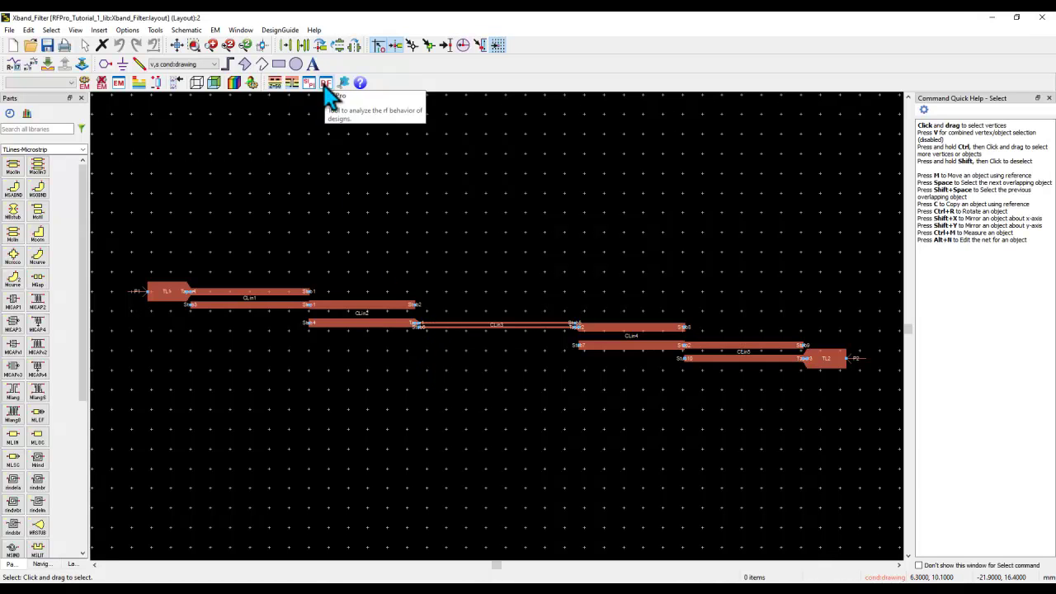
Create a new RFPro cellview named rfpro using the Xband_Filter substrate and open it in RFPro
right_click(388, 84)
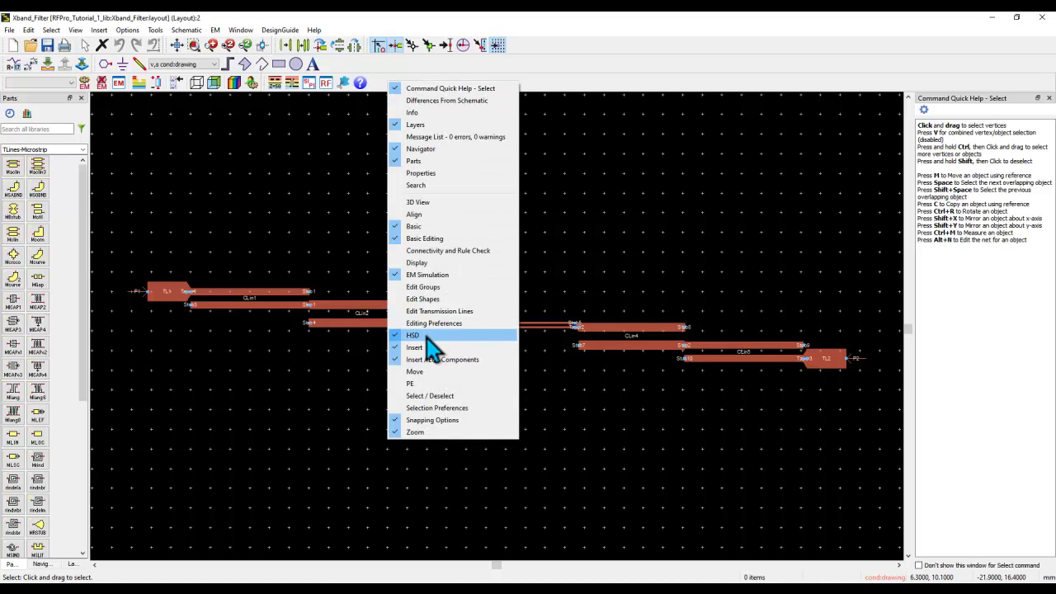
left_click(156, 30)
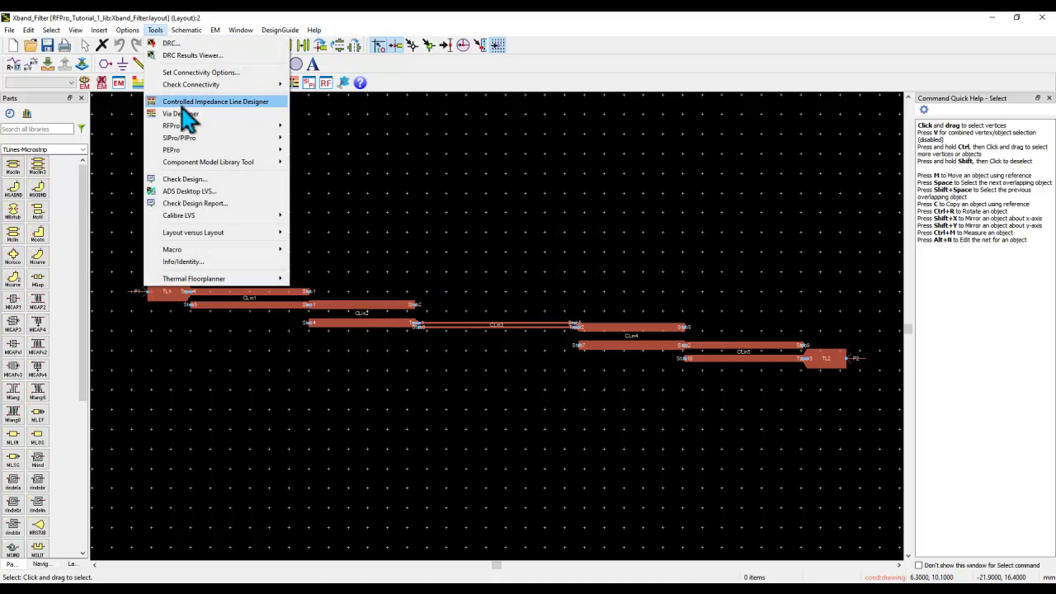
mouse_move(286, 140)
left_click(313, 125)
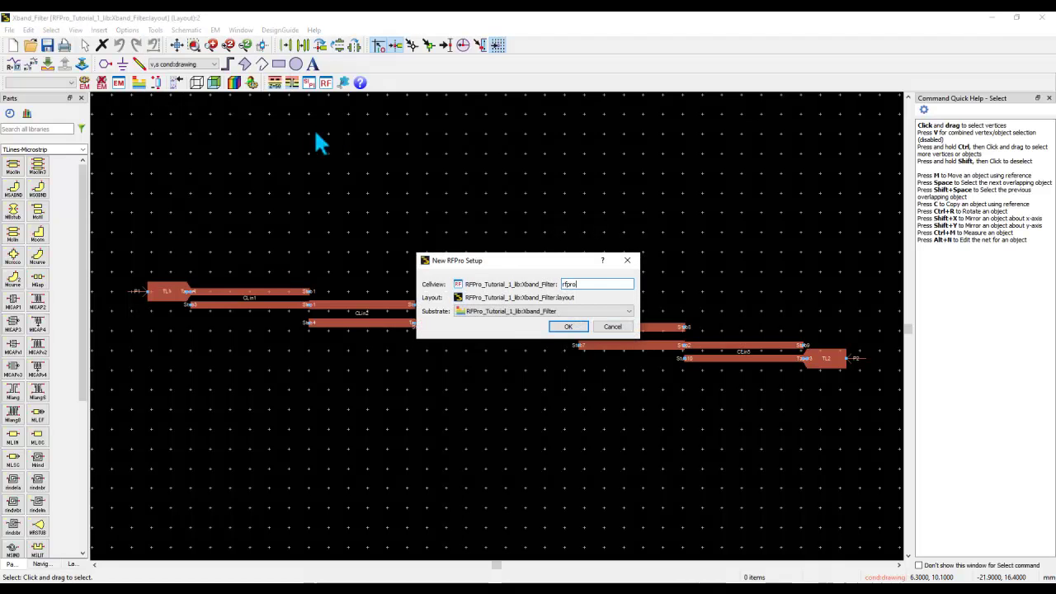
left_click(563, 327)
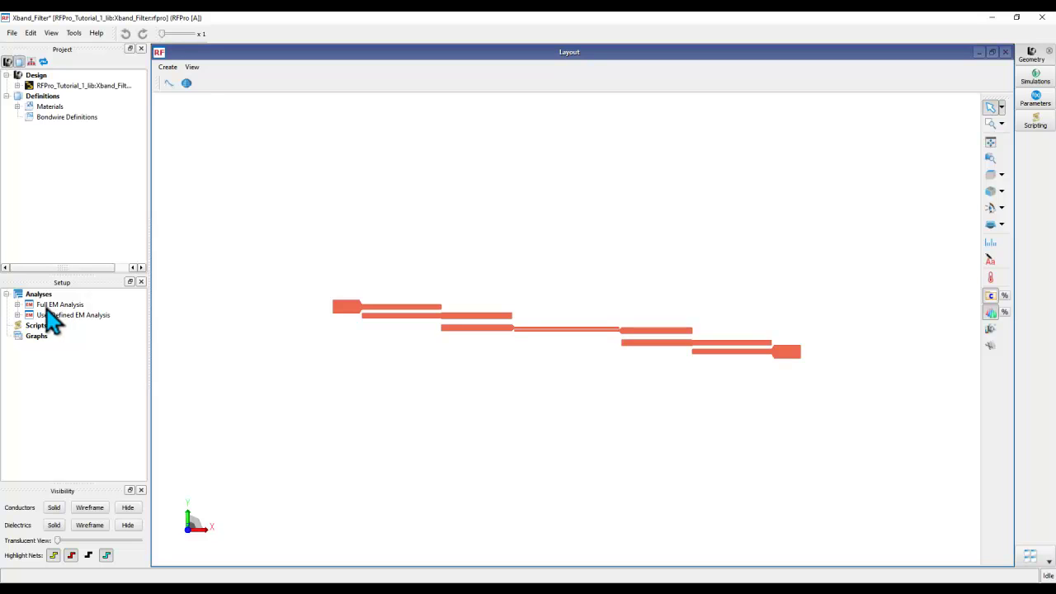
Remove User Defined EM Analysis and expand Full EM Analysis to list Ports, Component Models, Options and Results
left_click(48, 306)
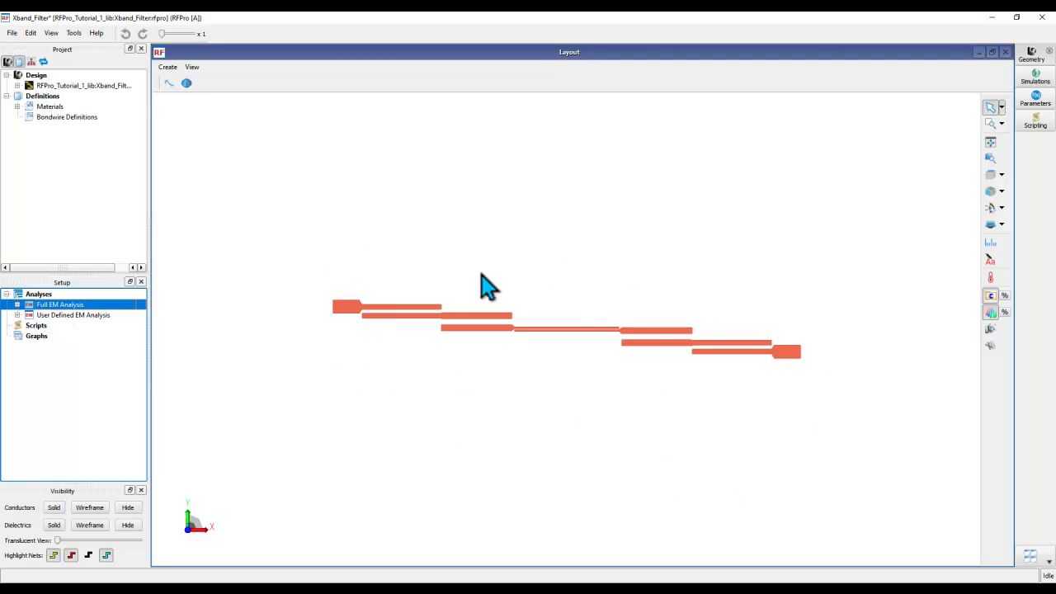
left_click(61, 317)
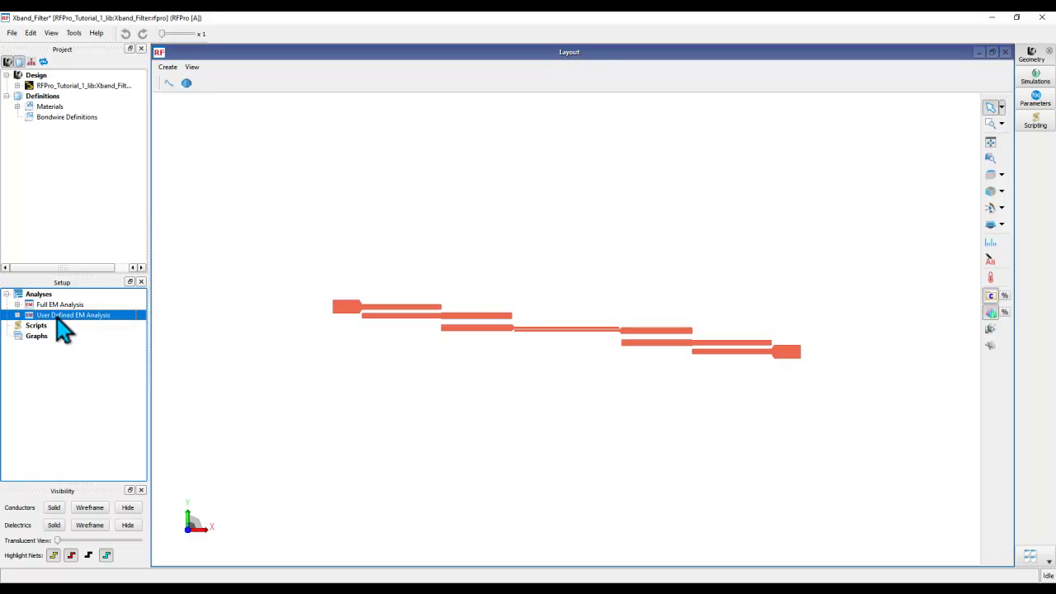
right_click(57, 316)
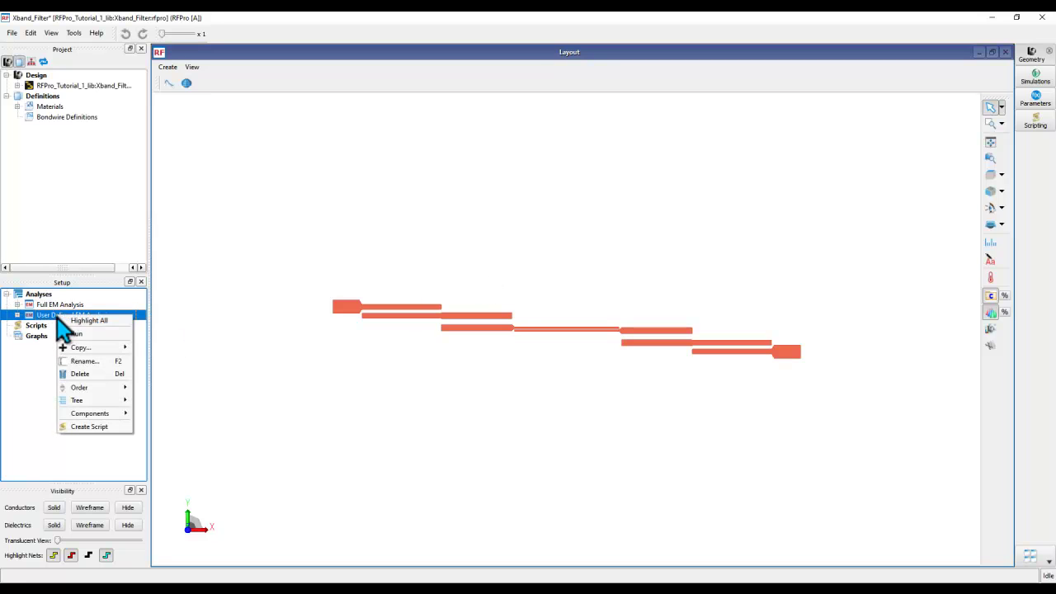
left_click(87, 374)
left_click(17, 306)
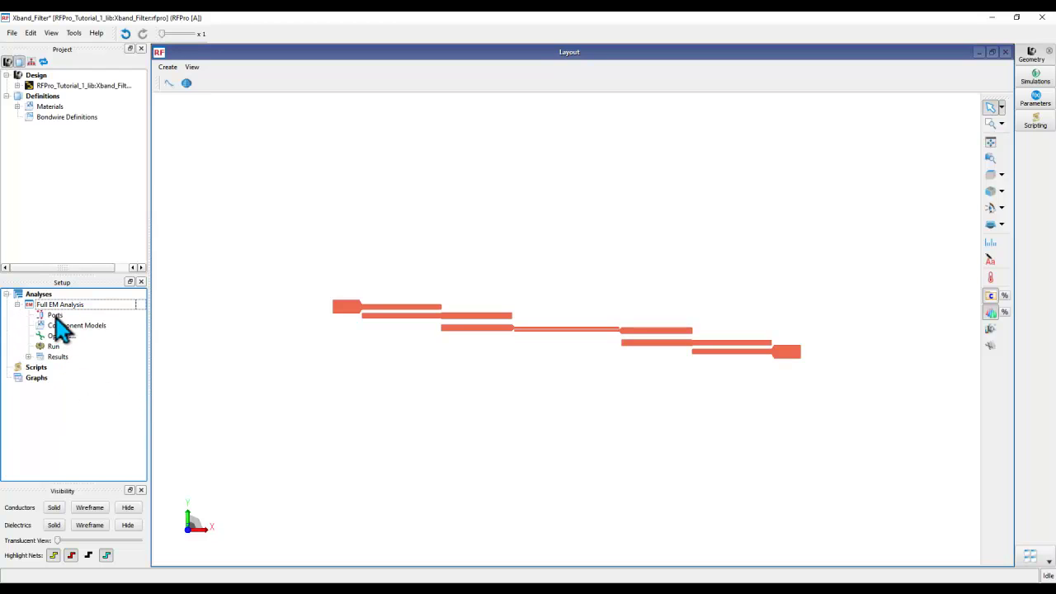
Drag the design's Pins onto Full EM Analysis Ports, creating ports 1: P1 and 2: P2
left_click(18, 86)
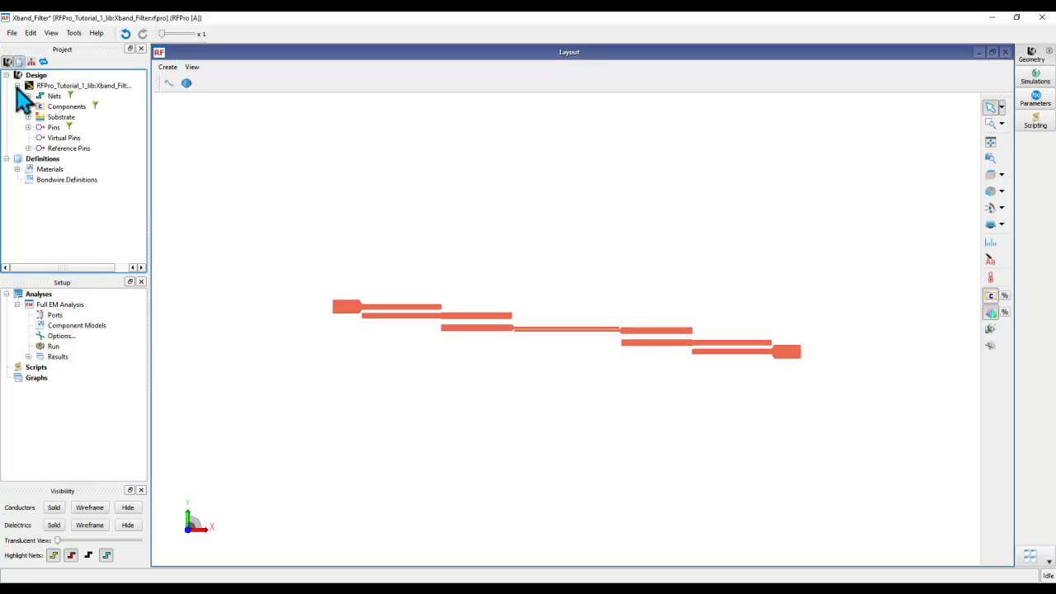
left_click(28, 128)
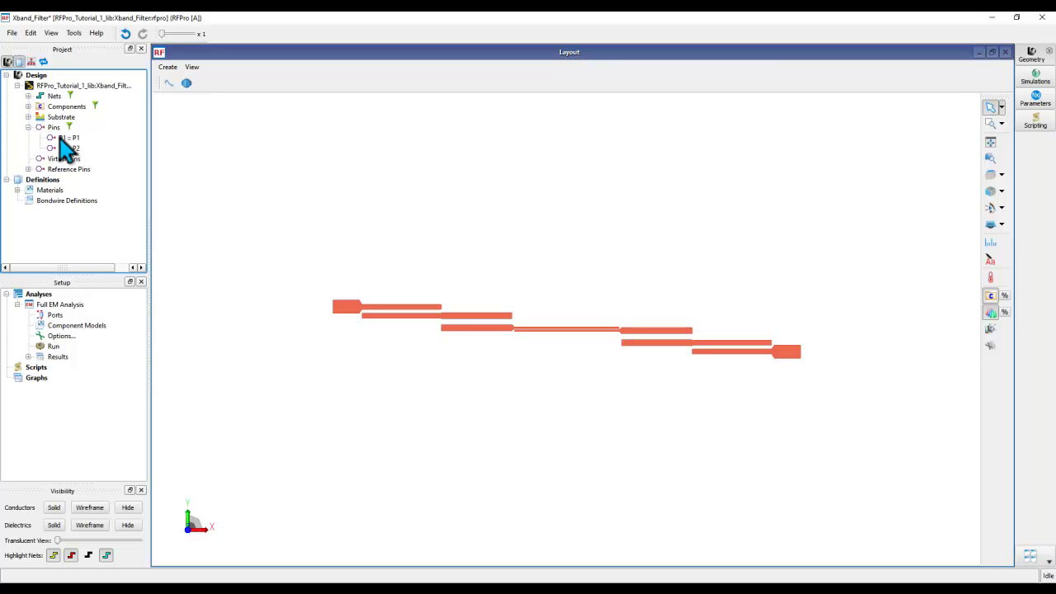
left_click(29, 128)
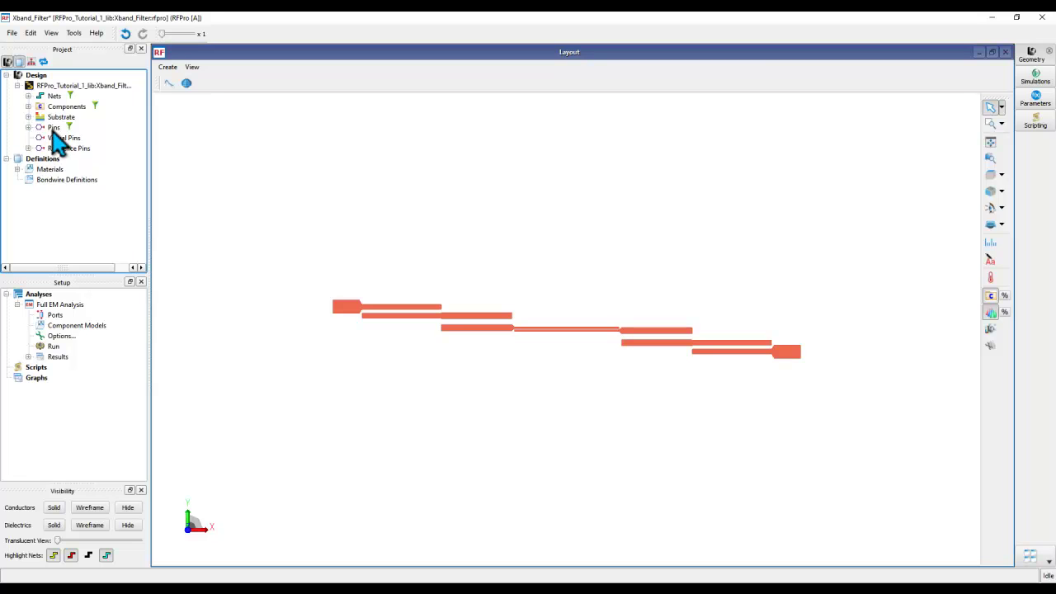
left_click_drag(52, 130, 59, 318)
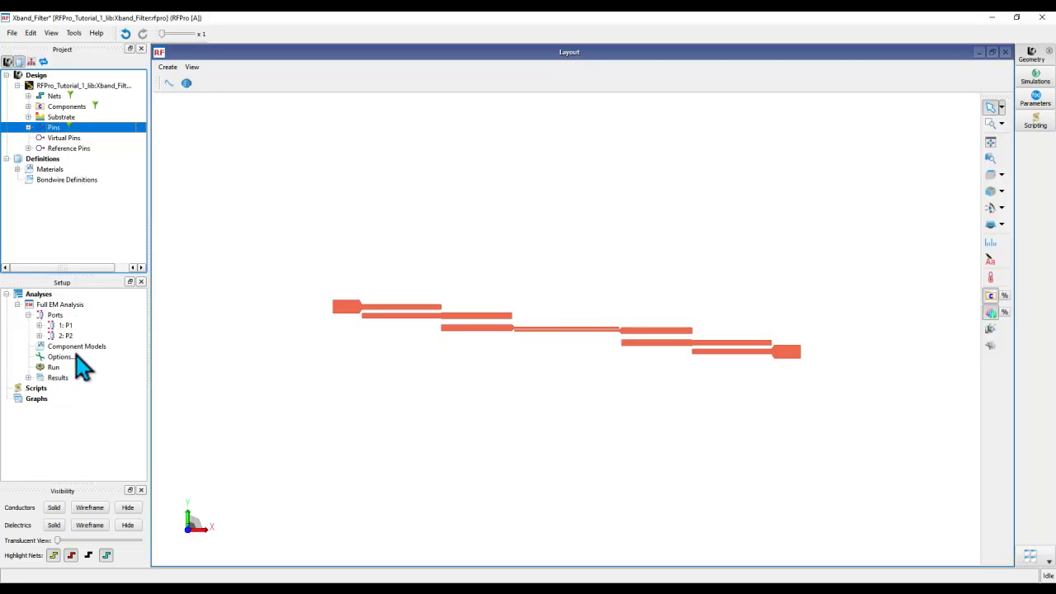
left_click(28, 127)
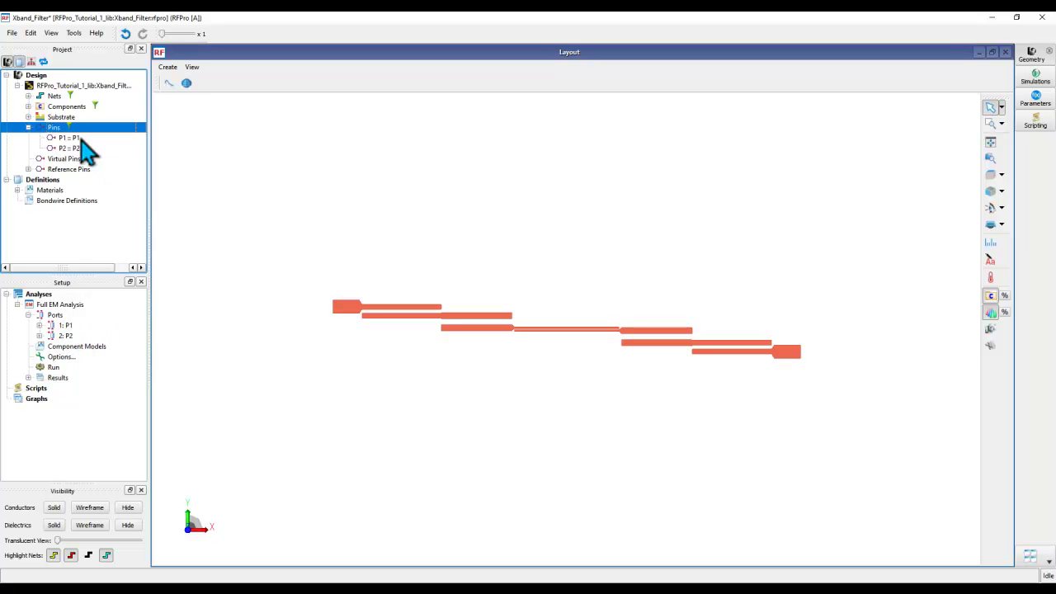
Locate port 1: P1 on the filter, tilting the view into 3-D and recentring the strips
left_click(64, 326)
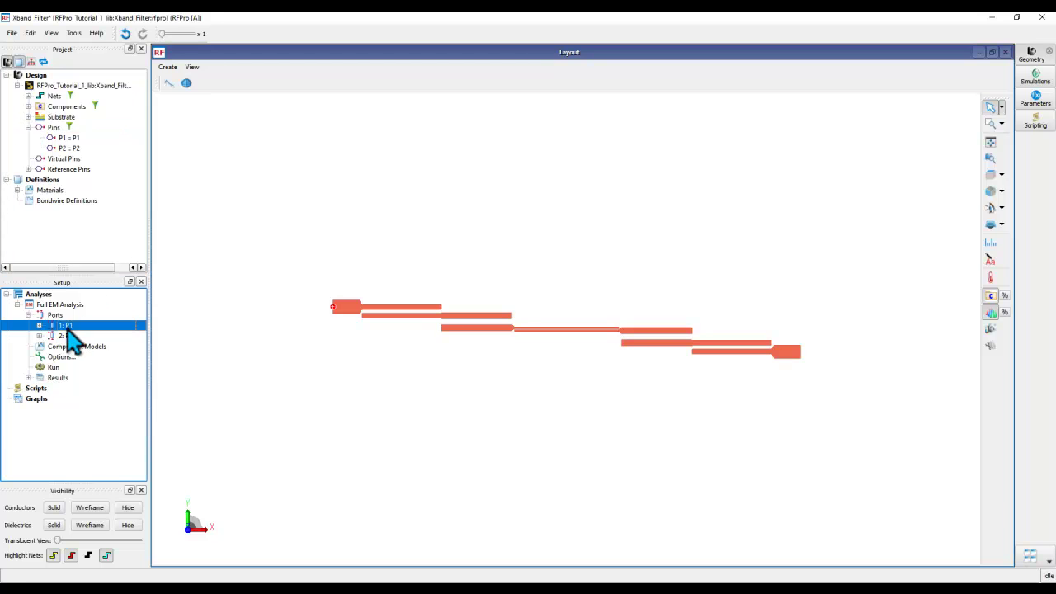
left_click_drag(514, 448, 646, 337)
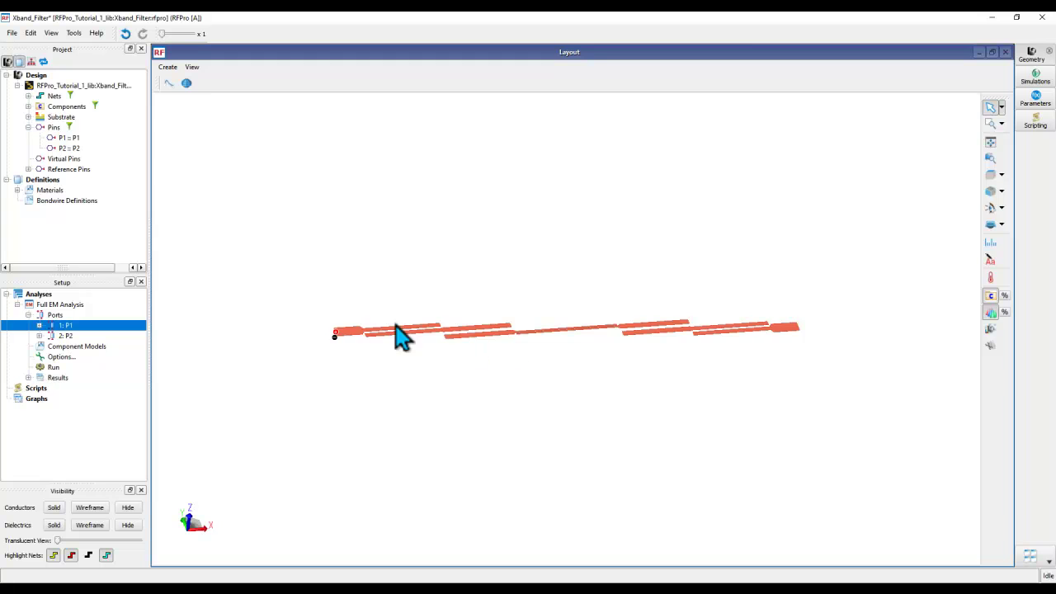
scroll(334, 326, "up", 5)
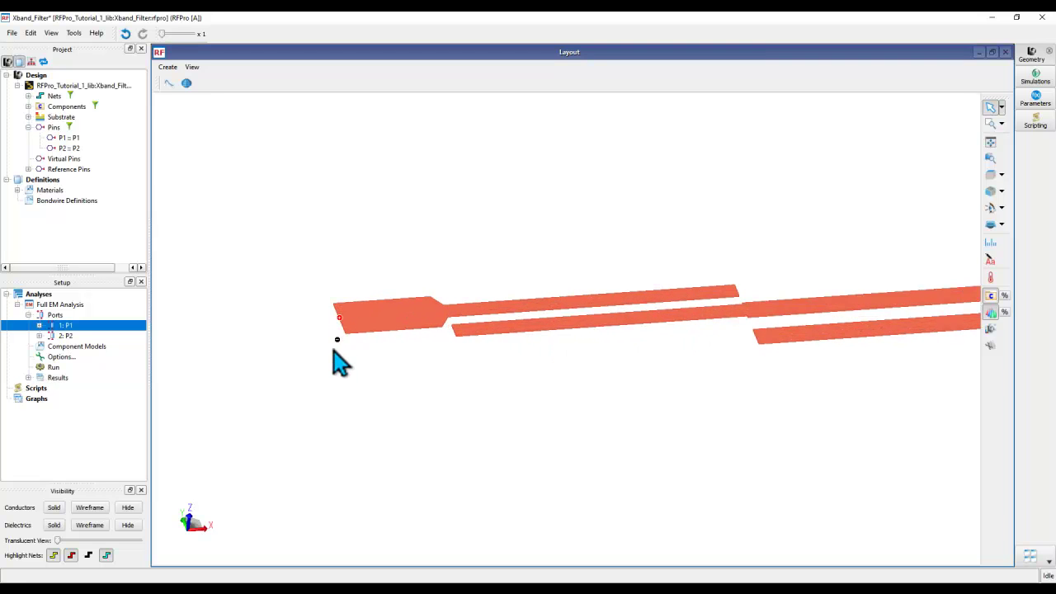
scroll(514, 402, "down", 3)
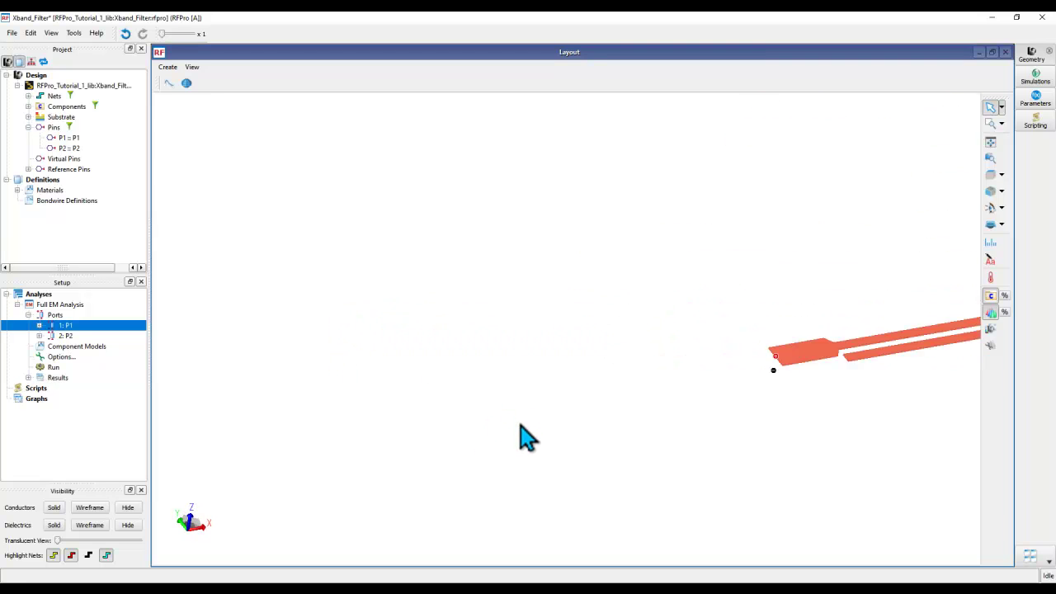
left_click_drag(608, 366, 303, 350)
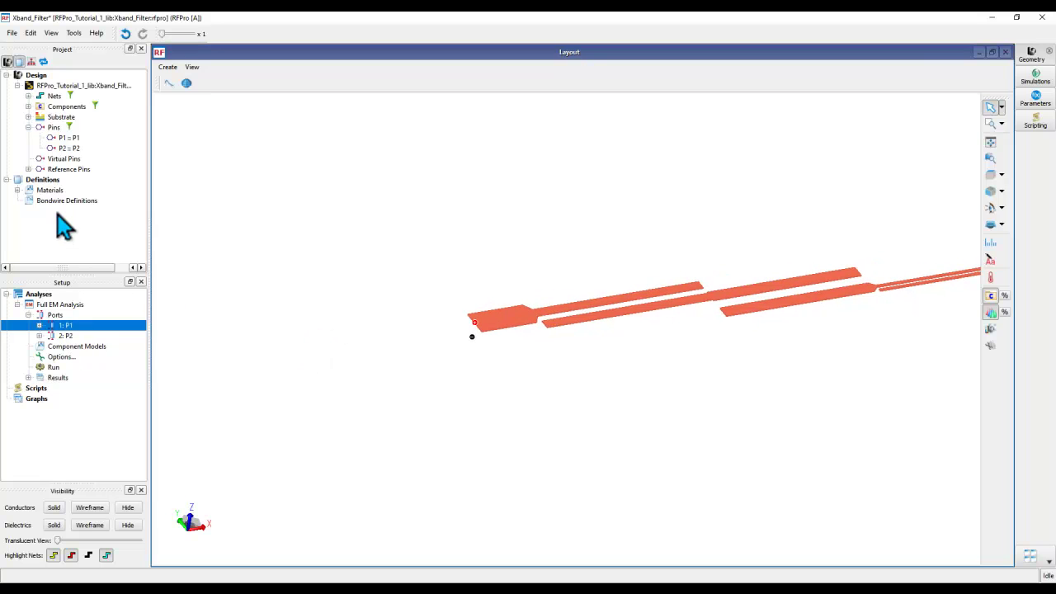
Inspect the Reference Pins and port P1's signal and reference pins, widening the side panels
left_click(28, 170)
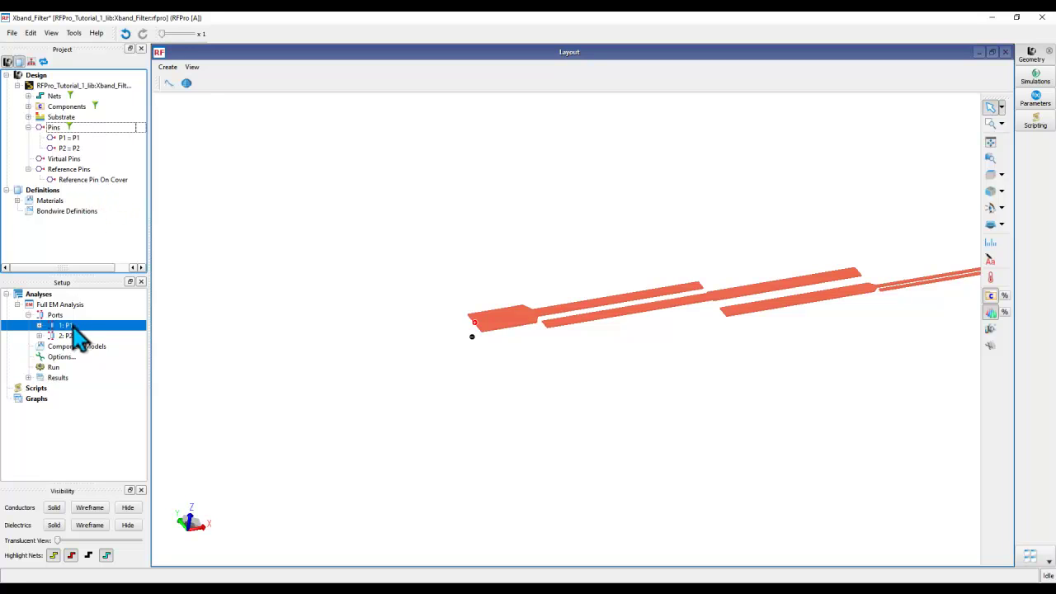
left_click(39, 325)
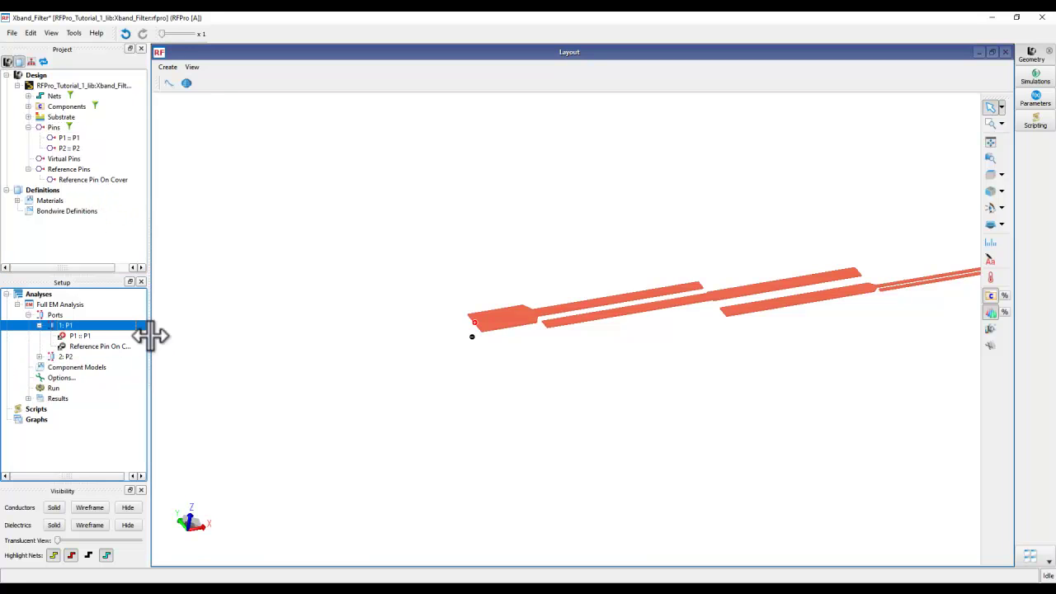
left_click_drag(148, 337, 206, 338)
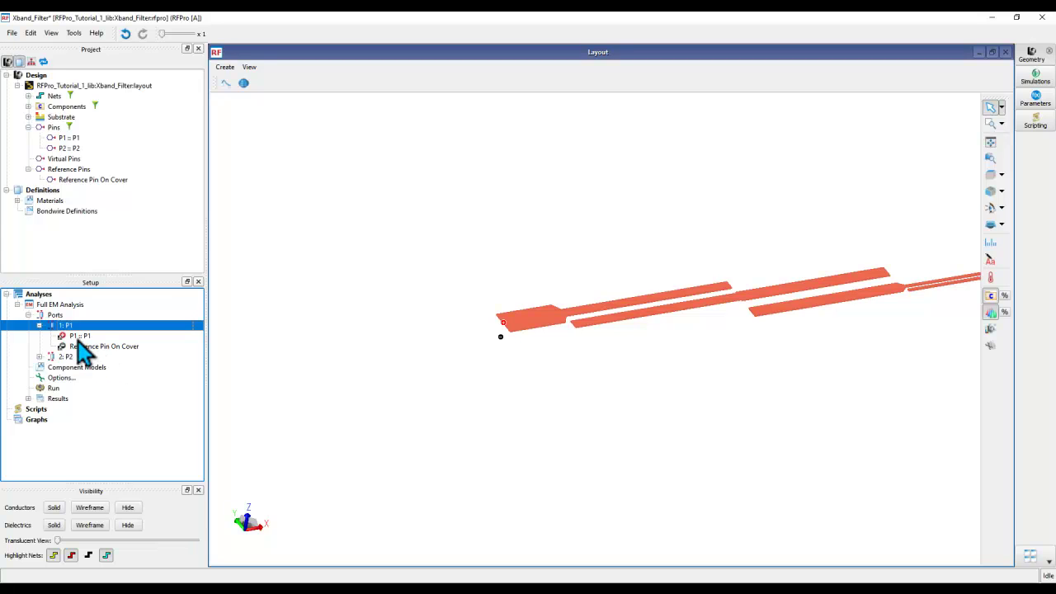
left_click(39, 326)
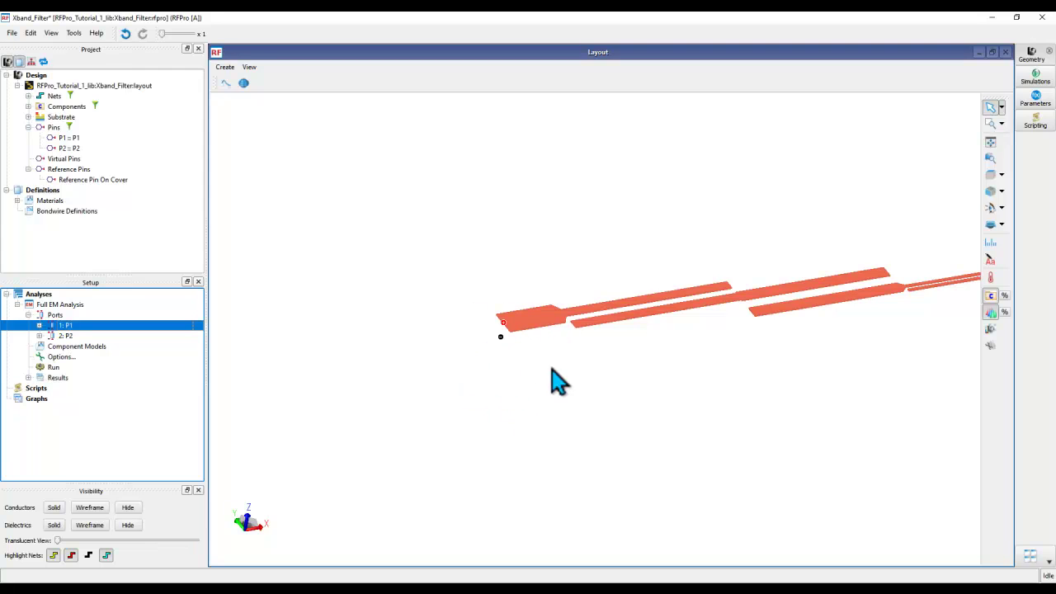
Create a reference pin on the cond (1) layer and fit the whole filter into view
right_click(70, 174)
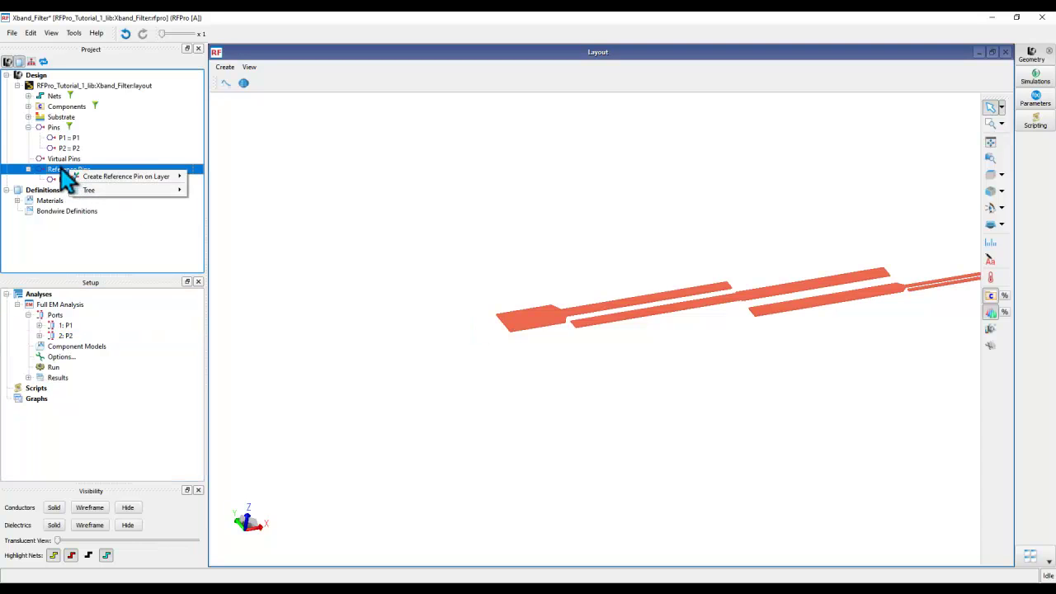
mouse_move(101, 179)
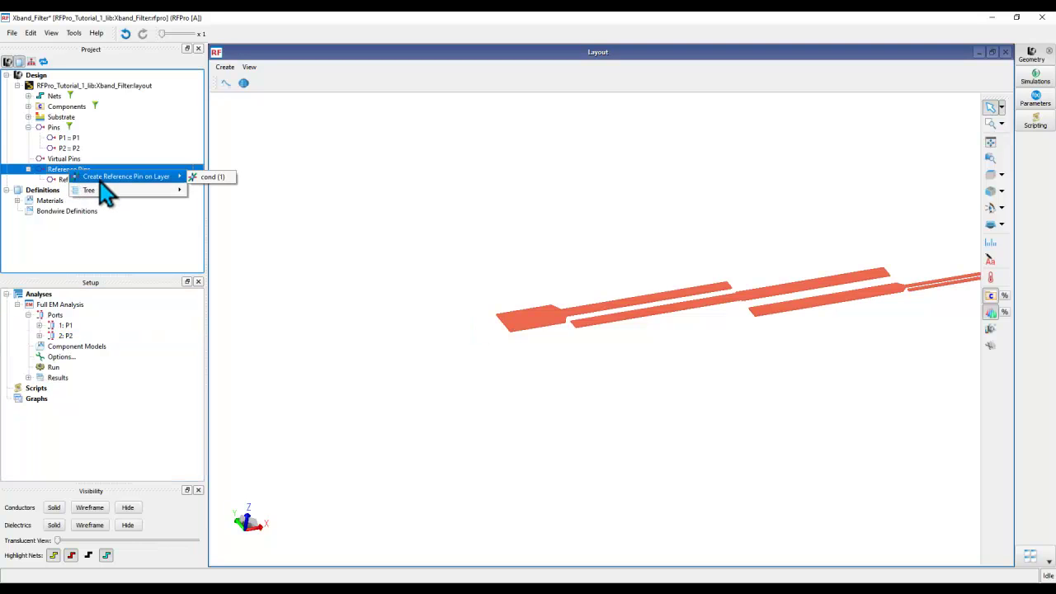
left_click(211, 177)
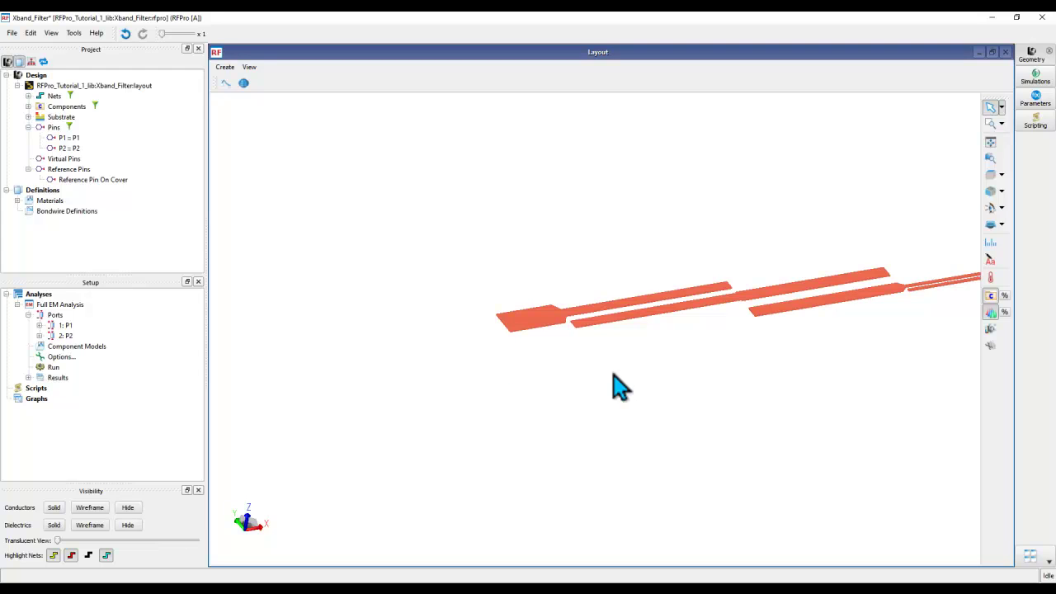
left_click(991, 156)
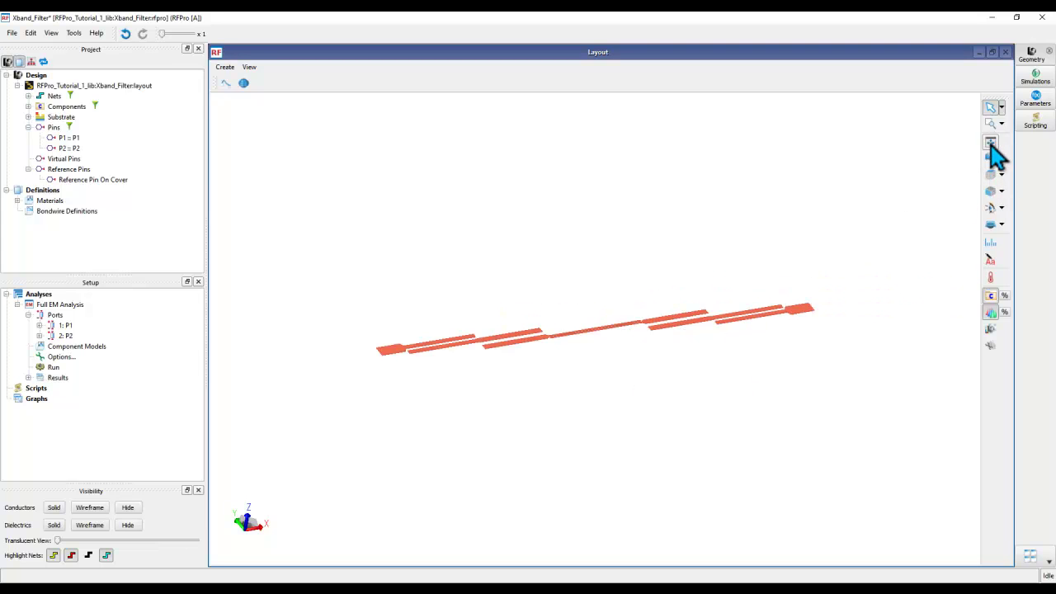
In Full EM Analysis options, set the Adaptive frequency plan to 6.5 GHz start and 9.5 GHz stop
double_click(58, 358)
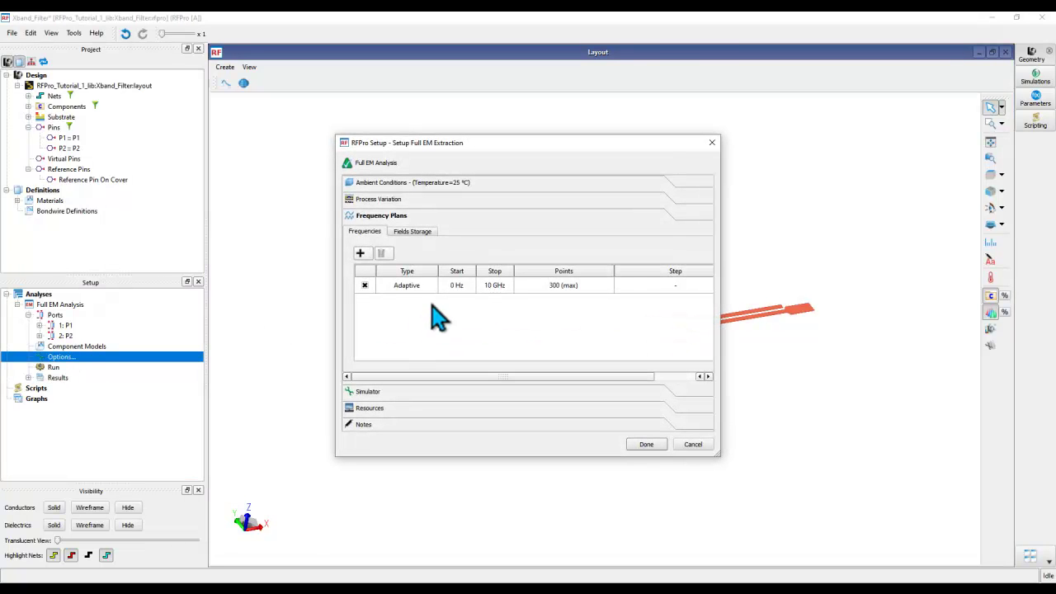
left_click(454, 286)
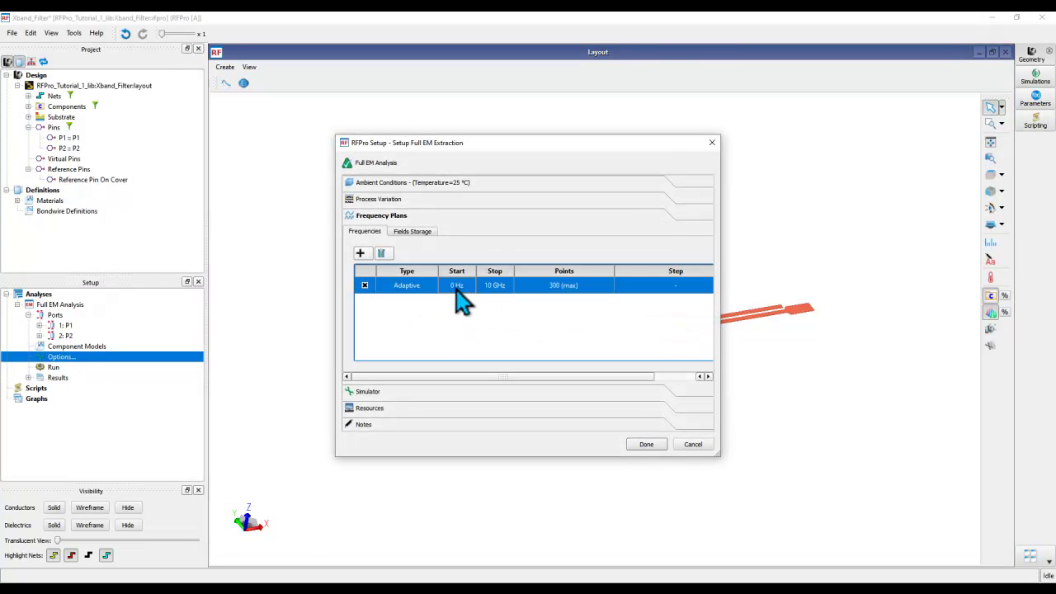
left_click(459, 285)
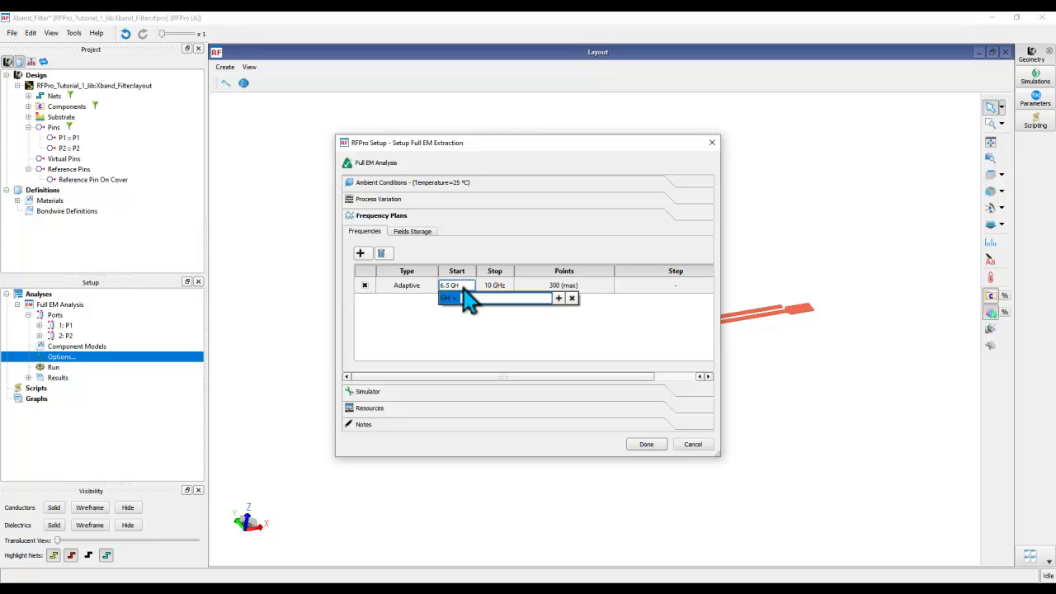
key("Return")
key("Return")
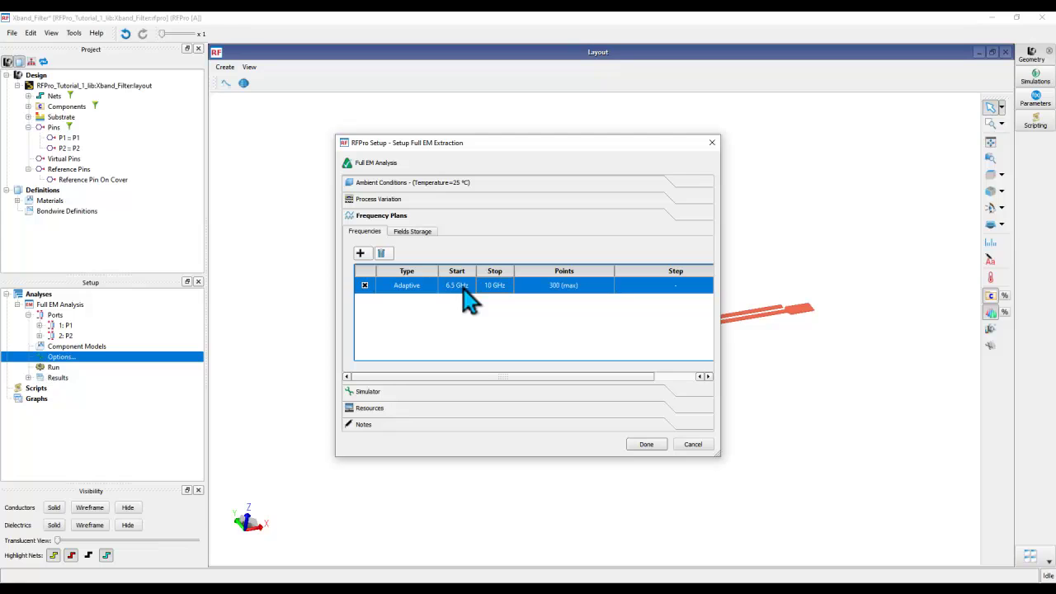
left_click(492, 286)
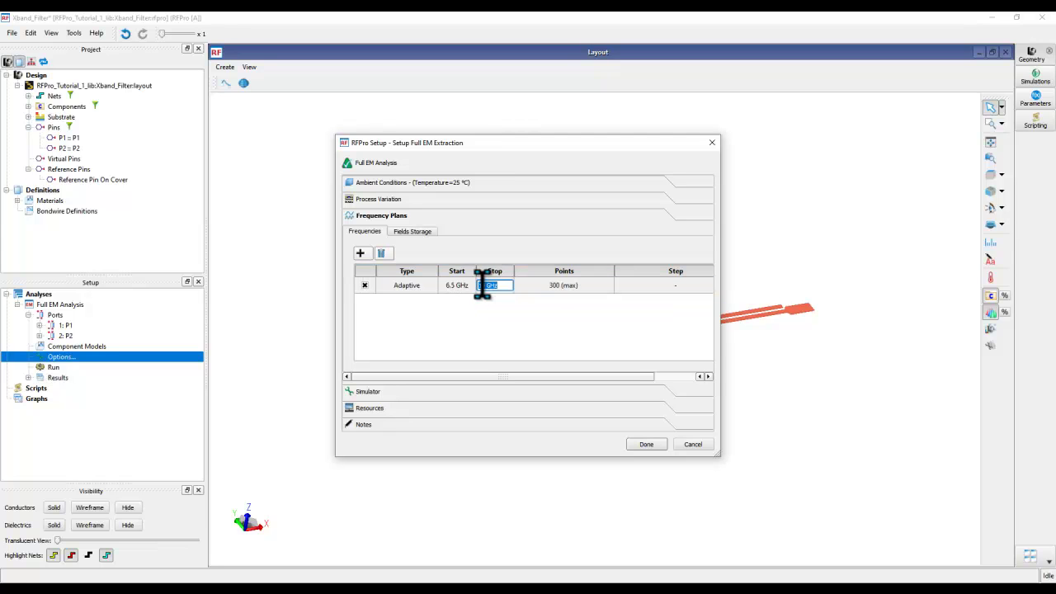
left_click(482, 286)
type("9.5")
key("Return")
key("Return")
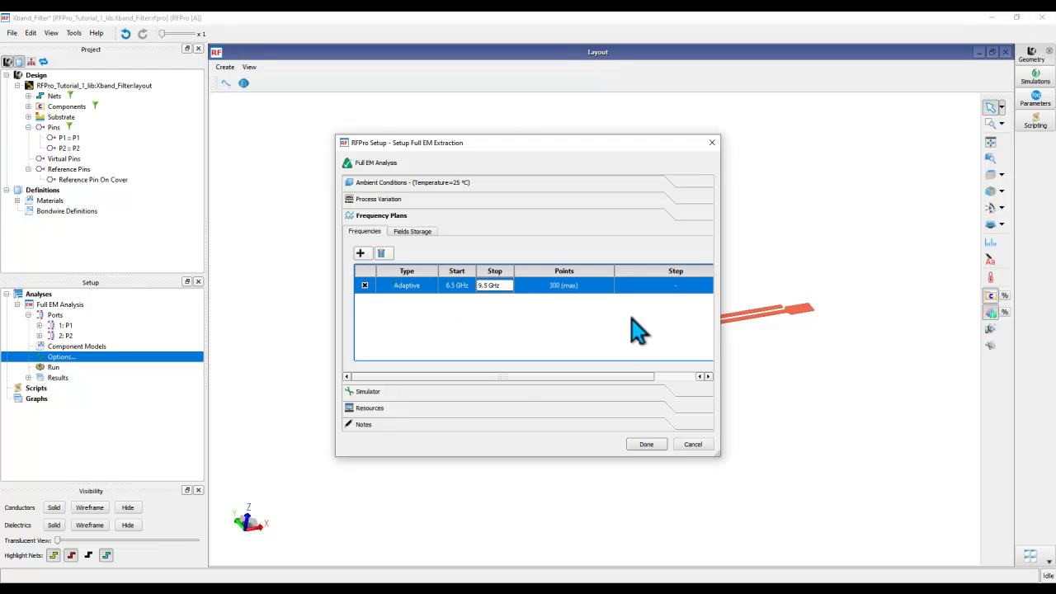
Select the Momentum Microwave simulator preset with 20 cpw mesh density, leaving advanced settings unchanged
left_click(456, 393)
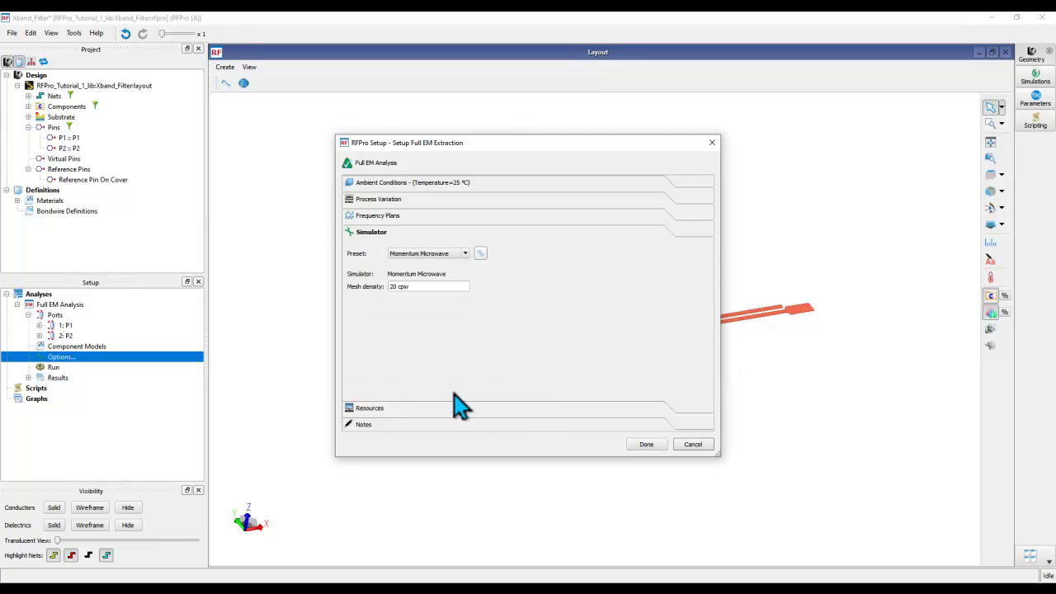
left_click(454, 255)
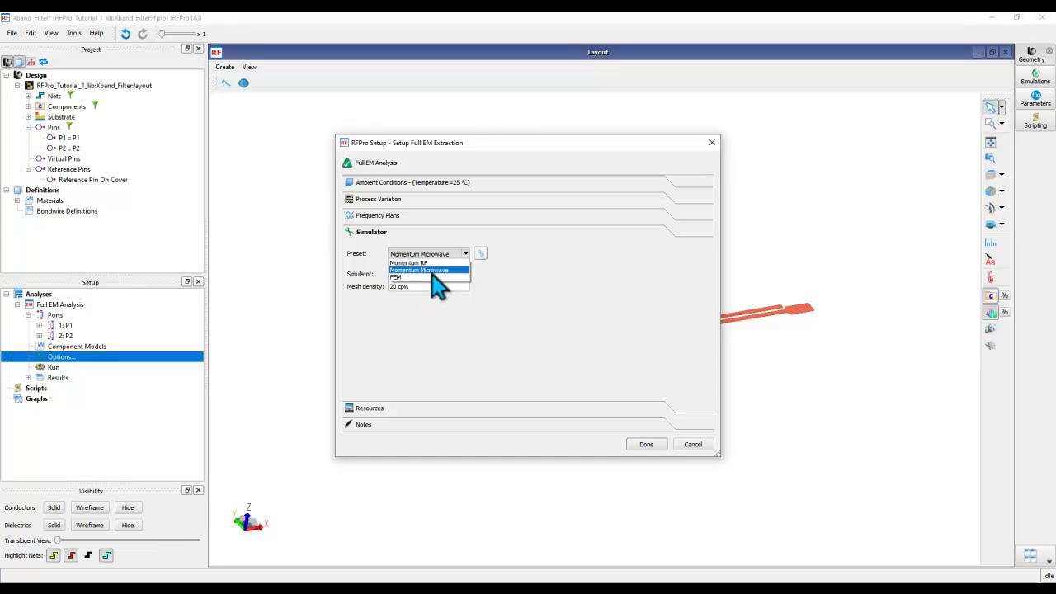
left_click(430, 272)
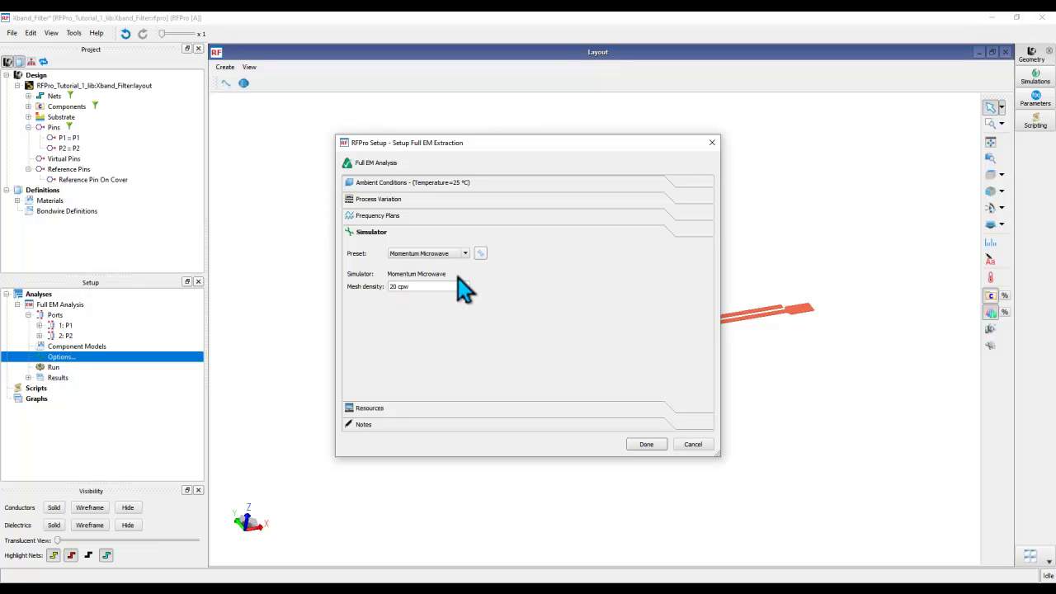
left_click(481, 254)
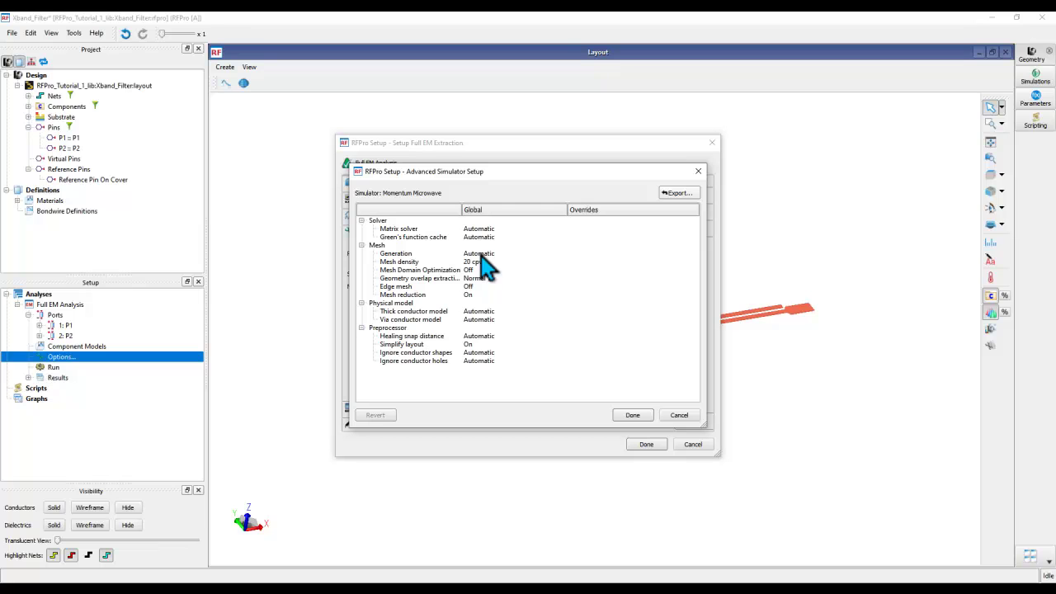
left_click_drag(506, 184, 481, 212)
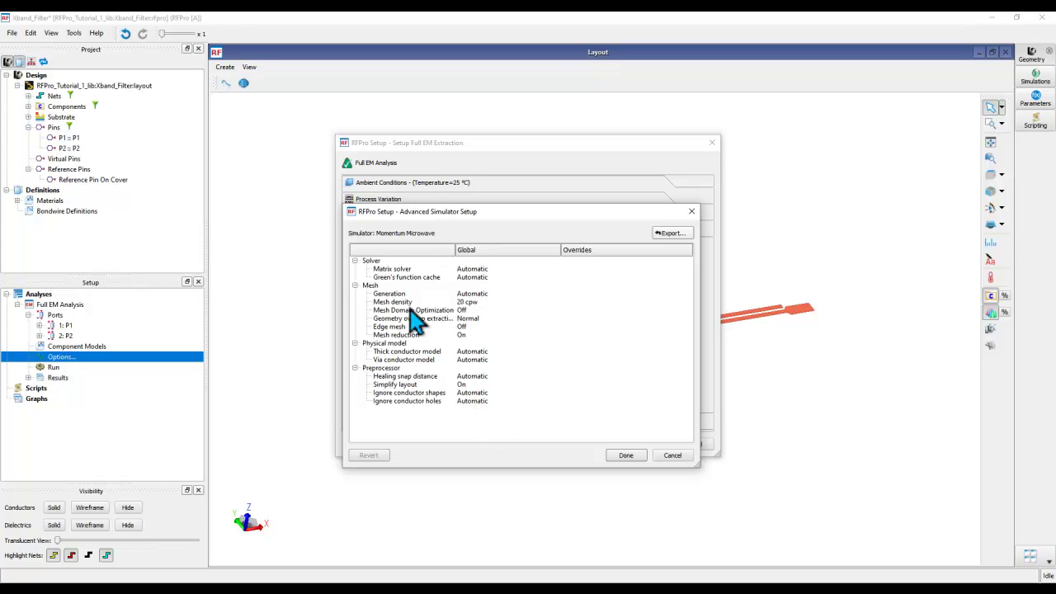
left_click(672, 456)
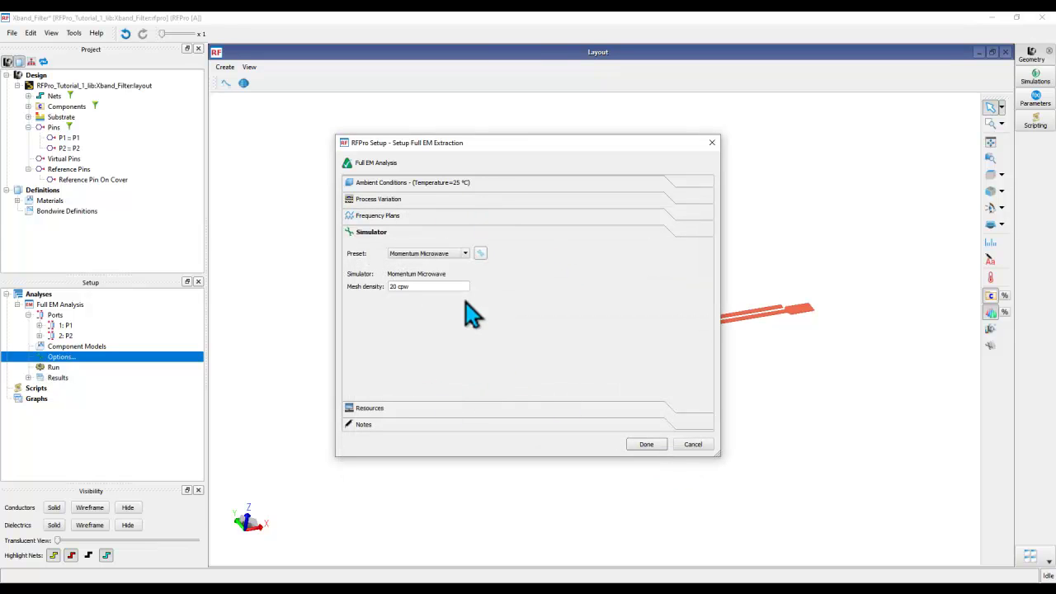
Apply the Full EM Analysis setup and launch its Momentum simulation
left_click(646, 445)
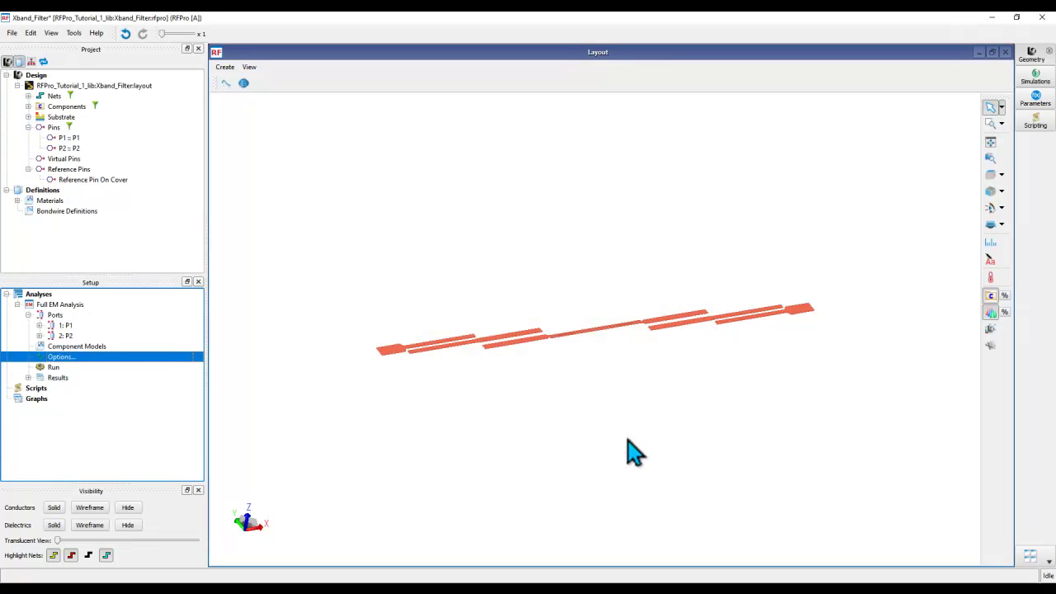
double_click(50, 368)
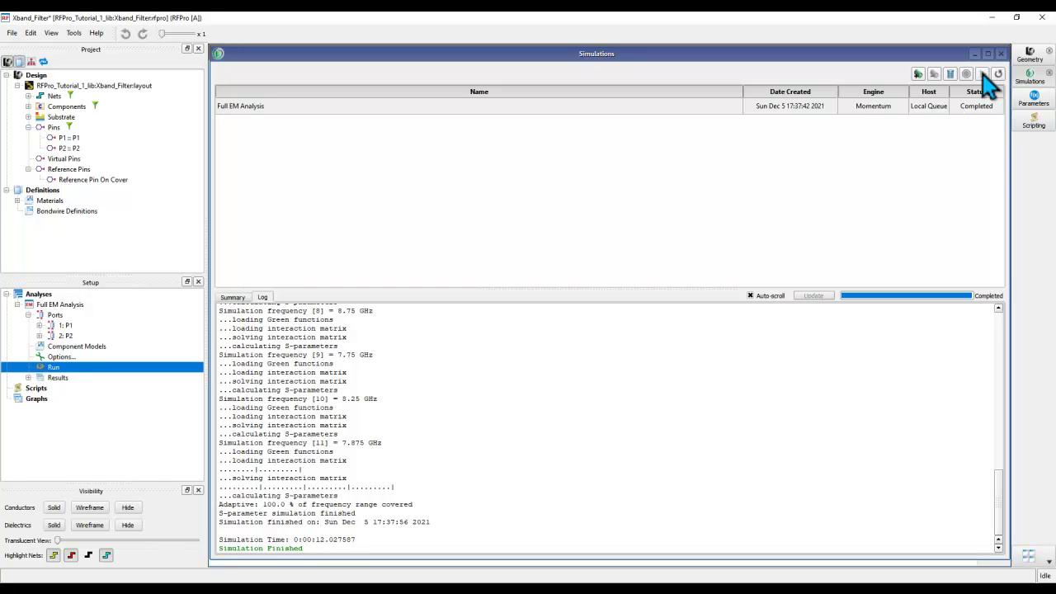
Open the S-parameter results in a maximized graph and plot S11 and S21 in dB over 6.5–9.5 GHz
left_click(1001, 55)
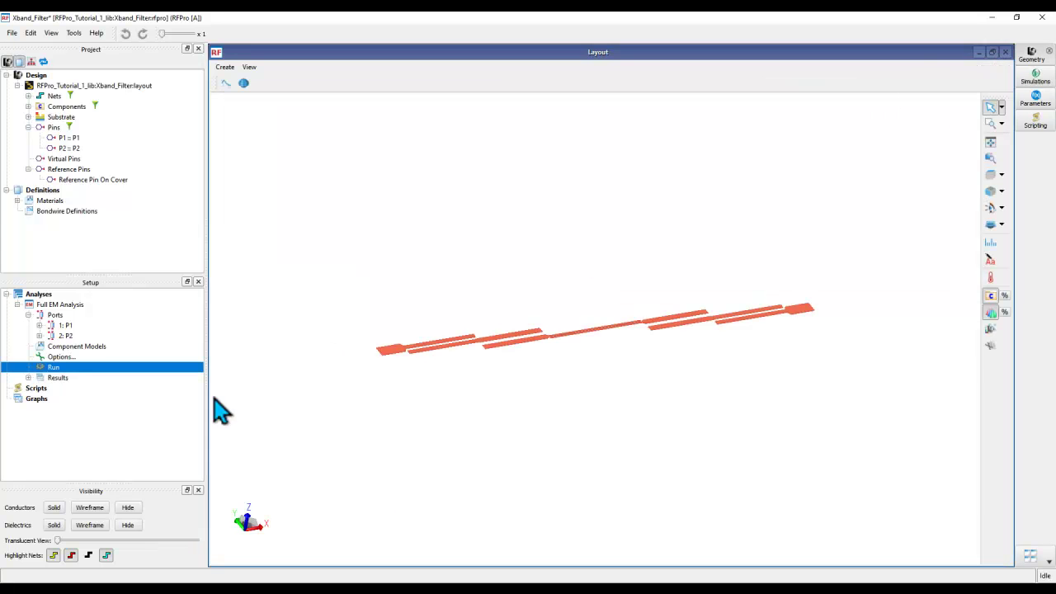
left_click(28, 378)
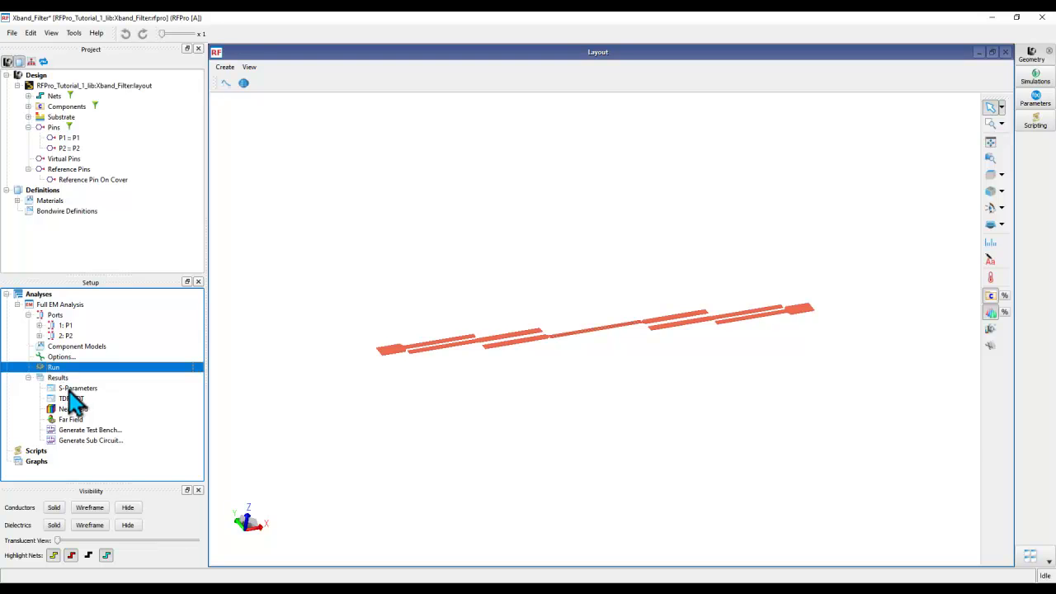
double_click(71, 391)
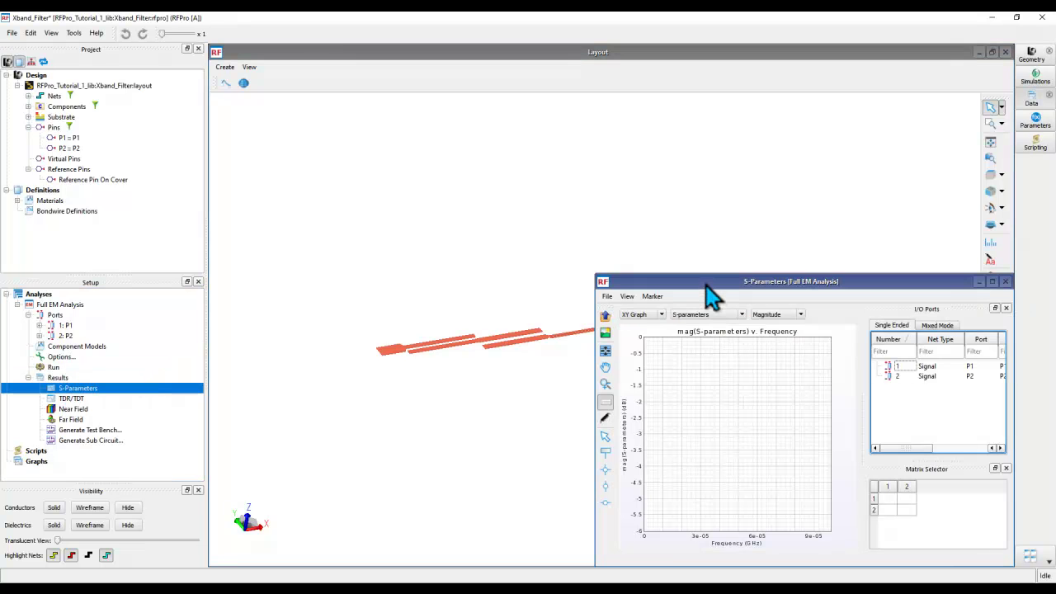
double_click(708, 283)
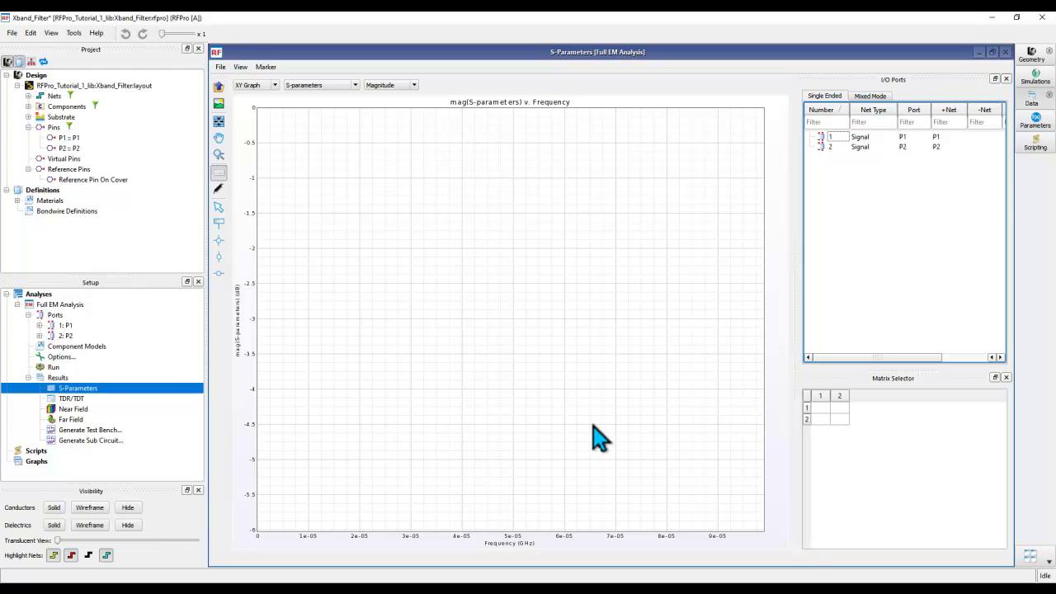
left_click(819, 409)
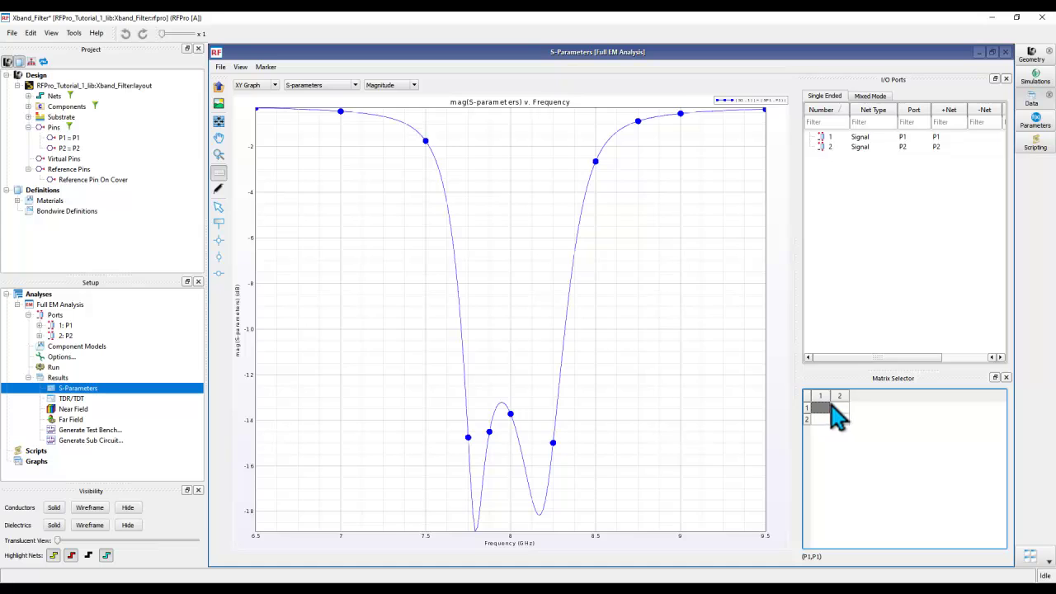
left_click(839, 409)
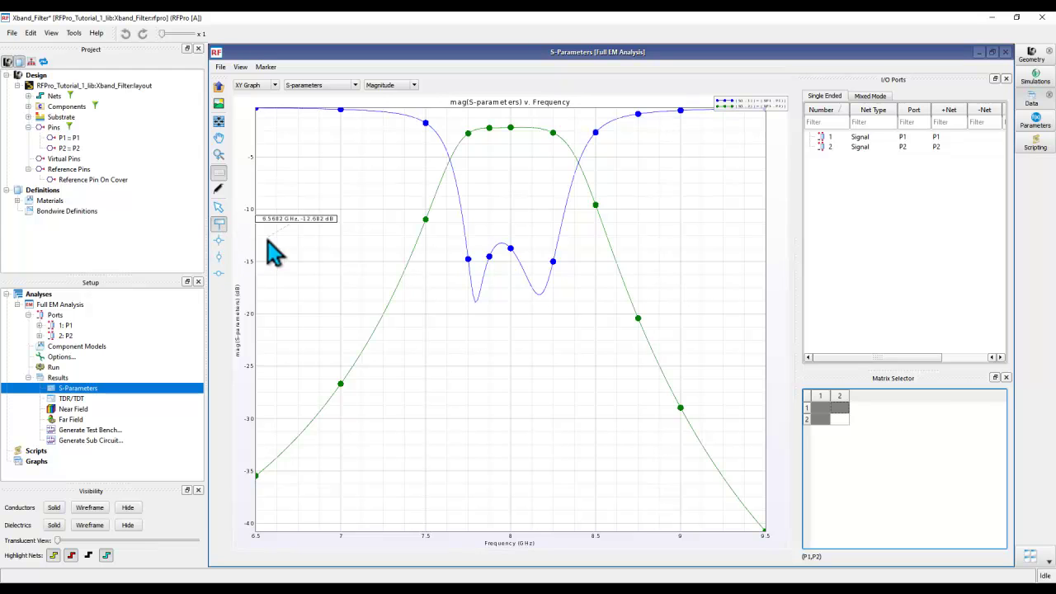
Place S21 markers at 7.389 GHz (−15.326 dB) and 8.625 GHz (−15.219 dB), moving the first label up-left
left_click(219, 223)
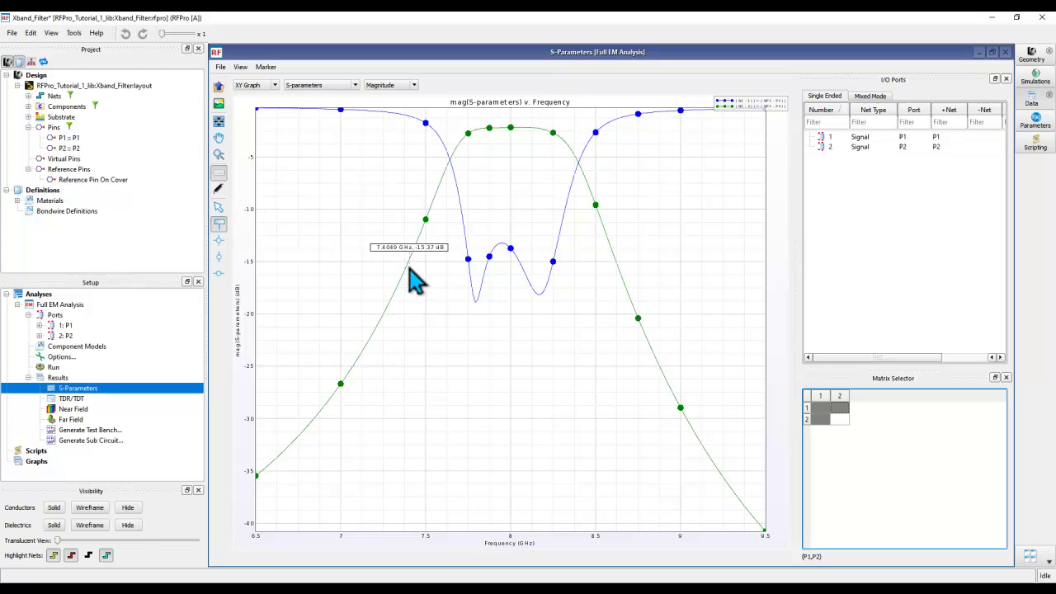
left_click(410, 273)
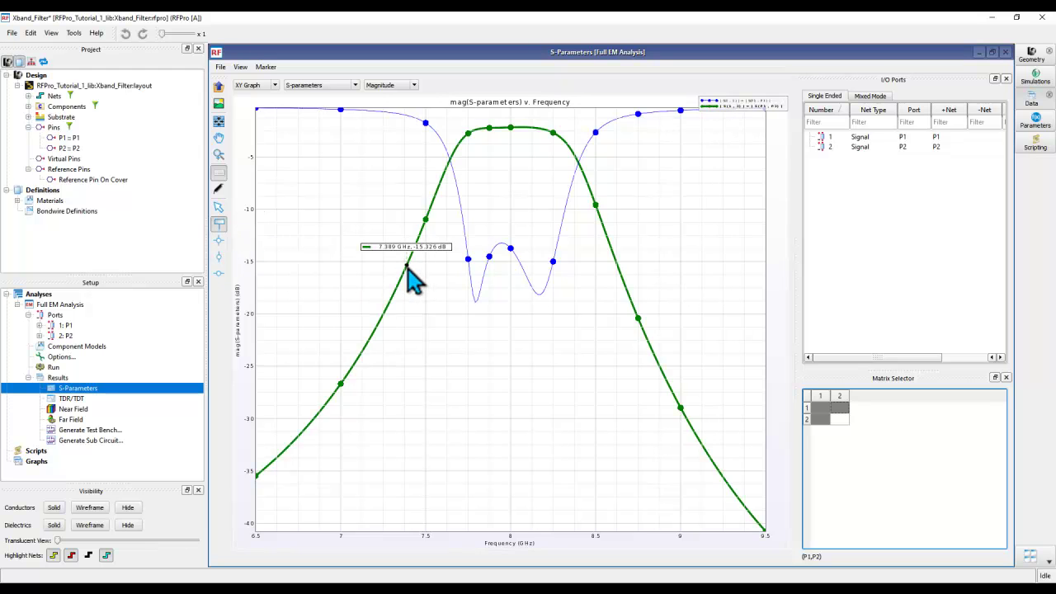
left_click(633, 262)
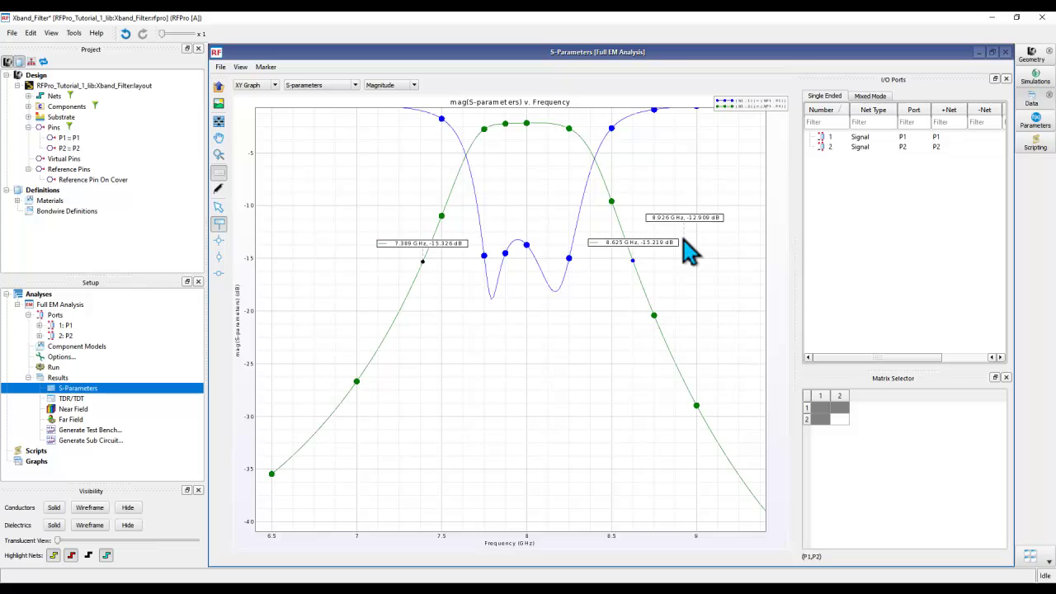
key("Escape")
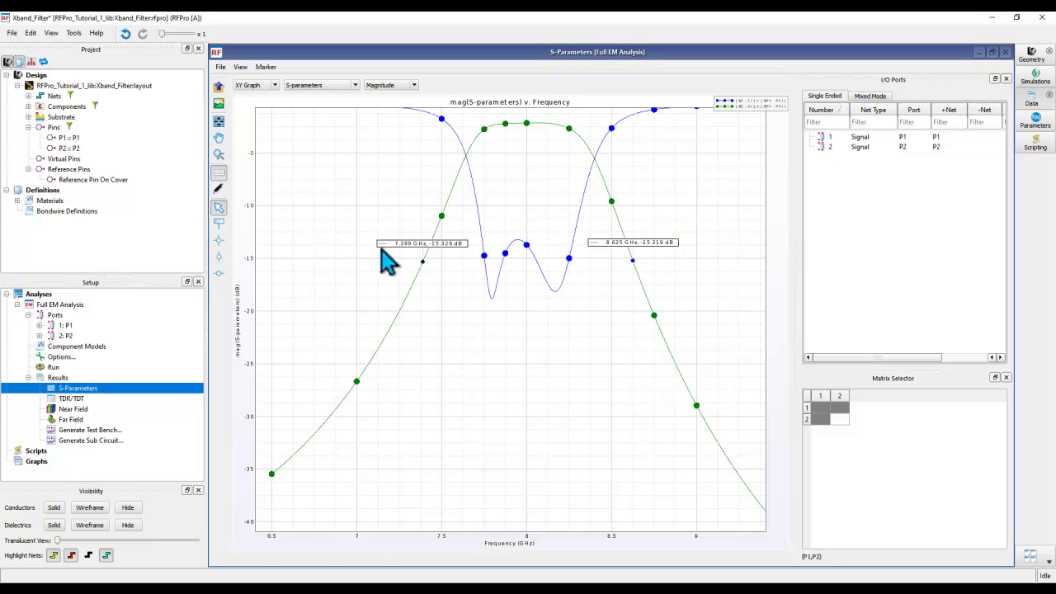
mouse_move(408, 250)
left_mouse_down()
mouse_move(345, 233)
mouse_move(356, 238)
left_mouse_up()
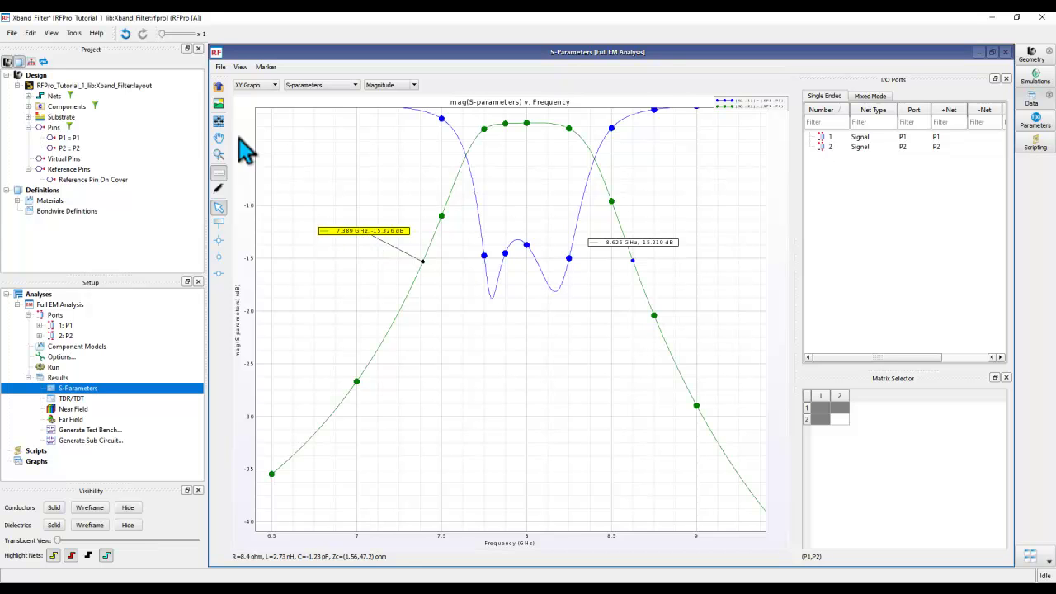
Fit the plot to 6.5–9.5 GHz and move the 7.389 GHz marker to 7.75 GHz with a larger label font
left_click(218, 121)
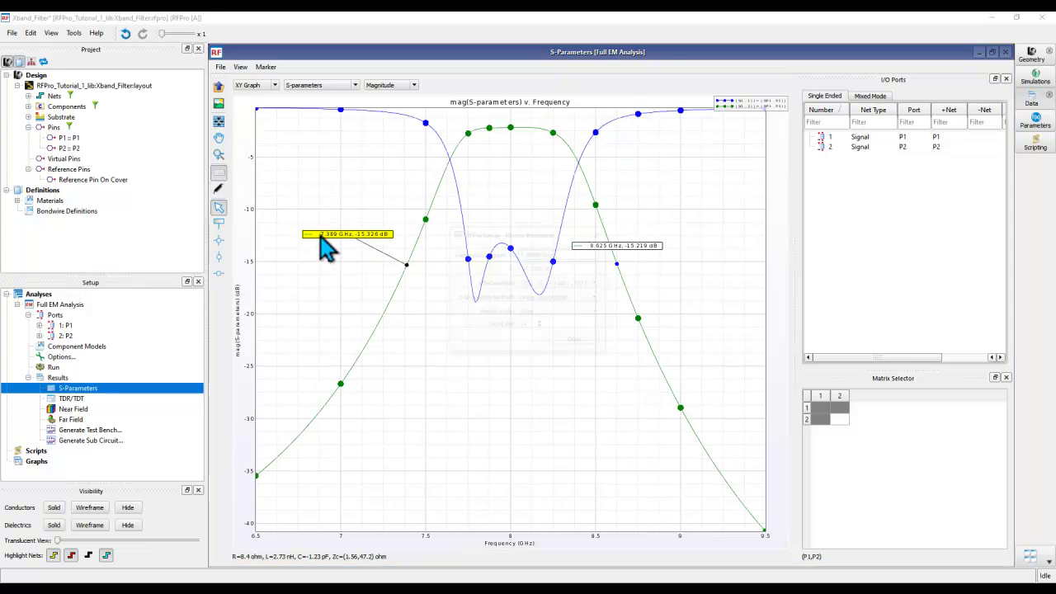
double_click(320, 234)
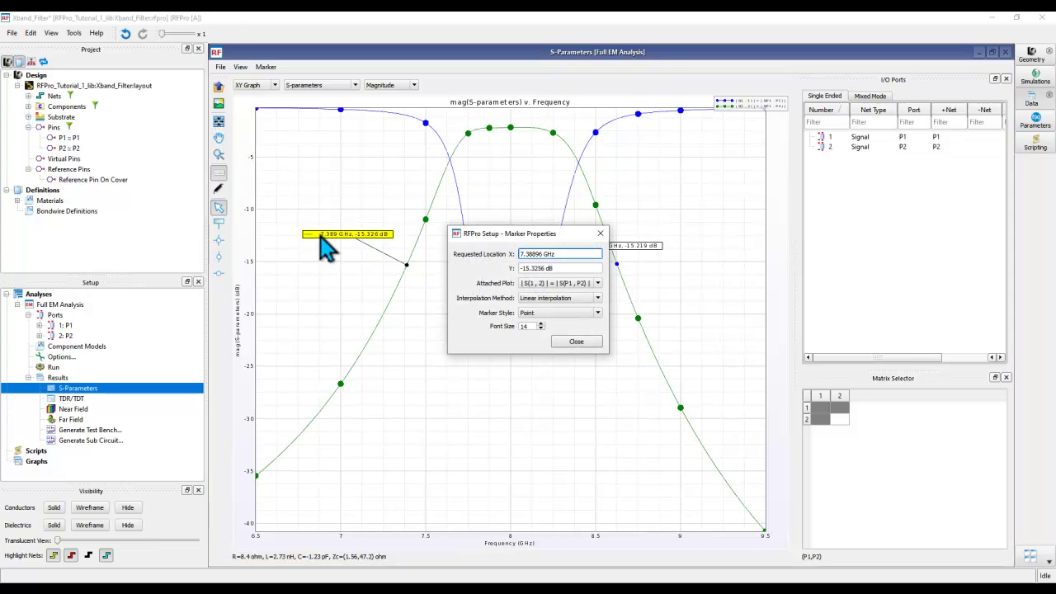
left_click(541, 324)
left_click(541, 325)
left_click(541, 324)
left_click(542, 324)
left_click(542, 324)
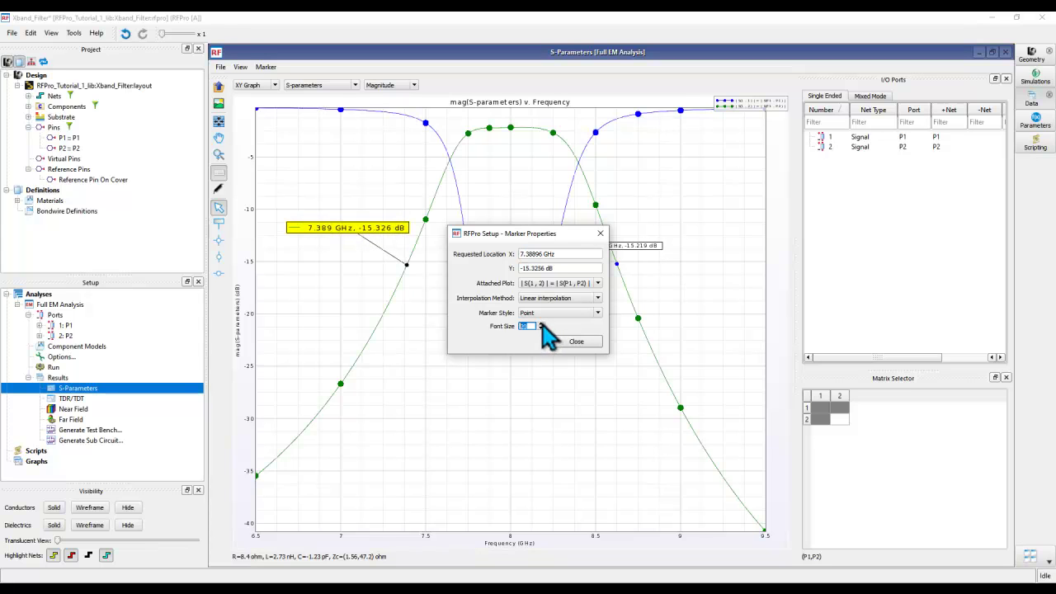
double_click(542, 252)
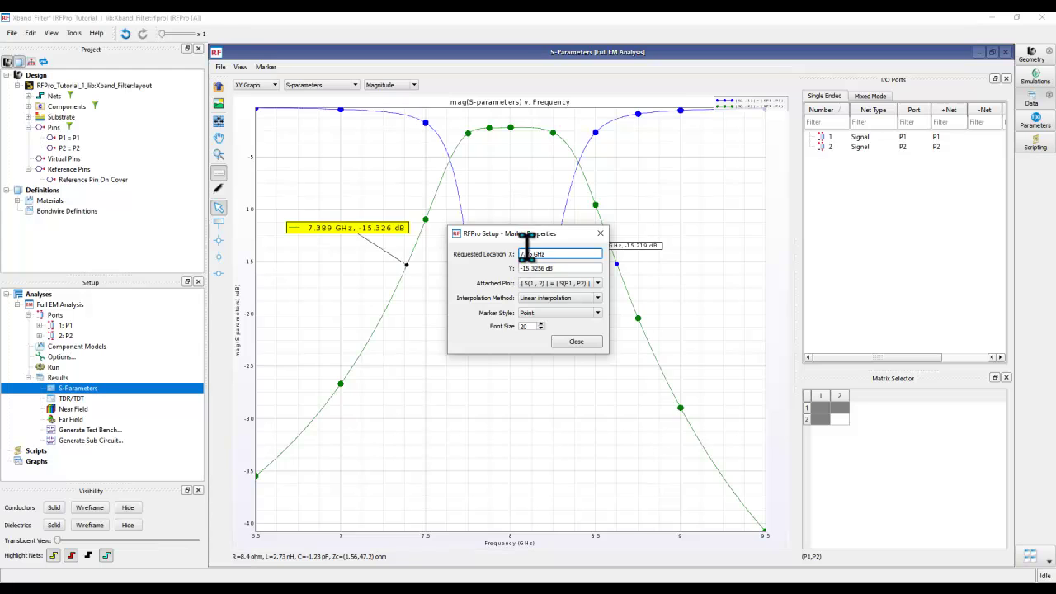
left_click(570, 343)
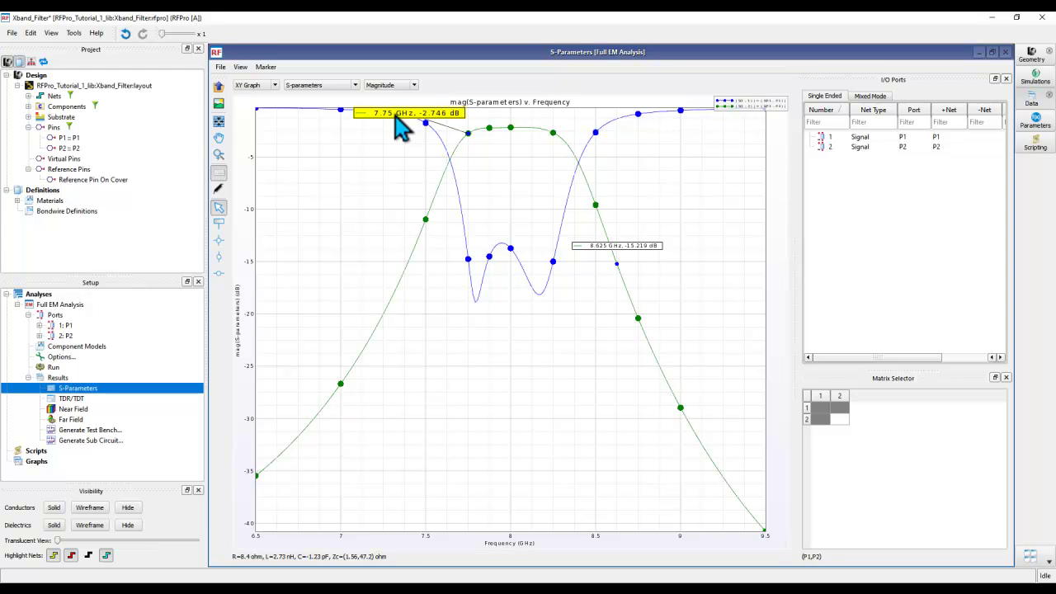
Shift the 7.75 GHz label down-left and step the 8.625 GHz marker to 8.25 GHz, placing its label beside the curve
mouse_move(394, 122)
left_mouse_down()
mouse_move(370, 141)
mouse_move(345, 213)
left_mouse_up()
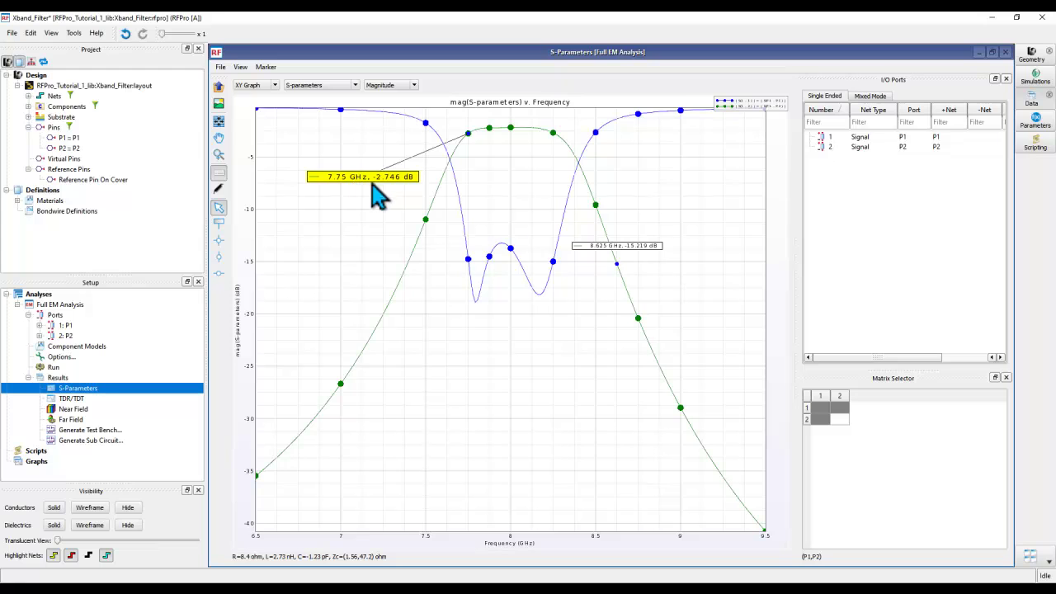
left_click(627, 251)
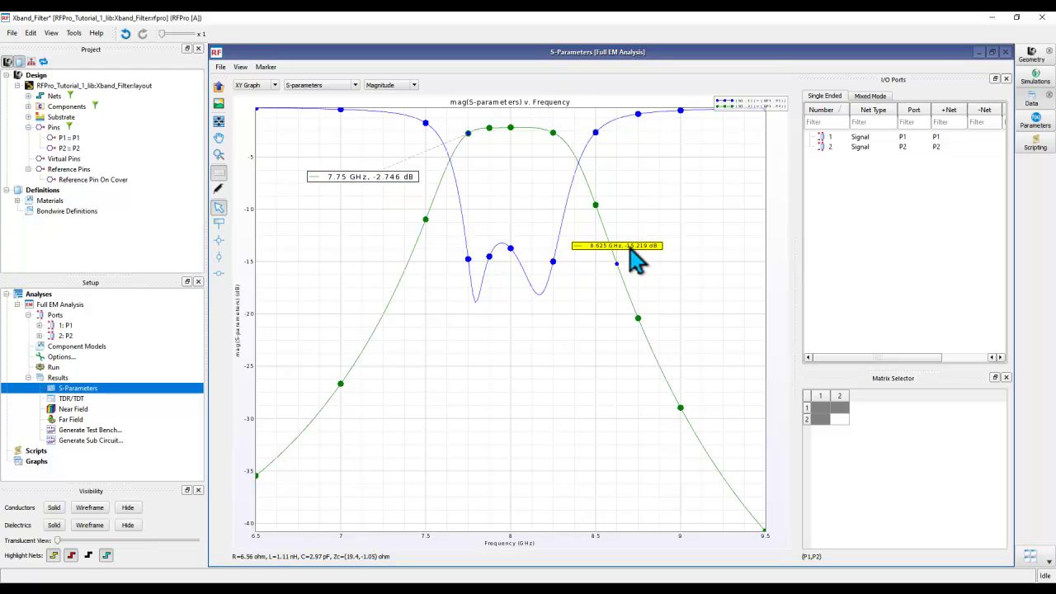
key("Left")
key("Left")
key("Left")
key("Left")
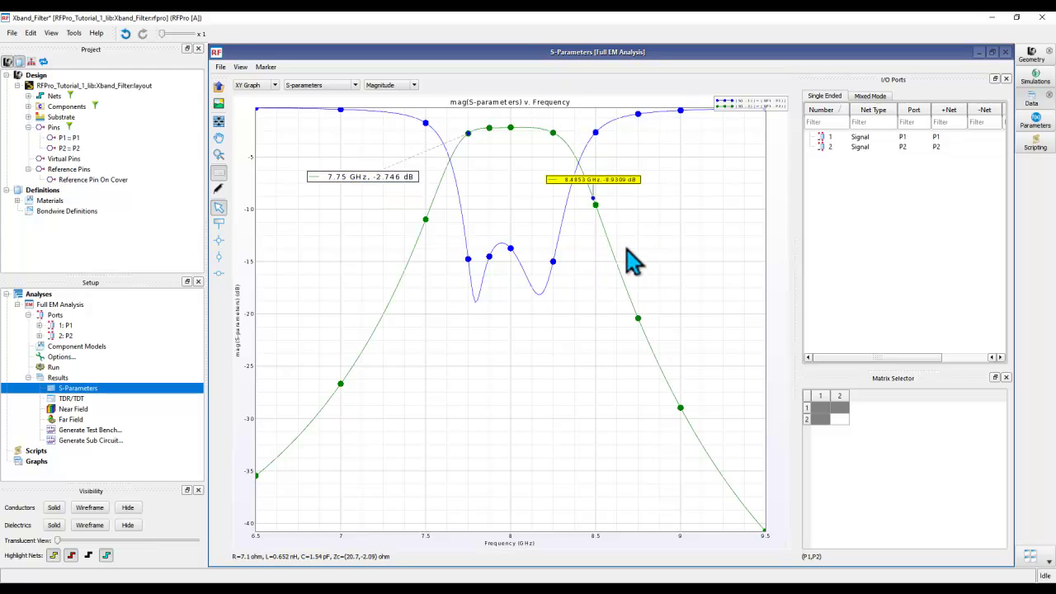
key("Left")
key("Left")
key("Left")
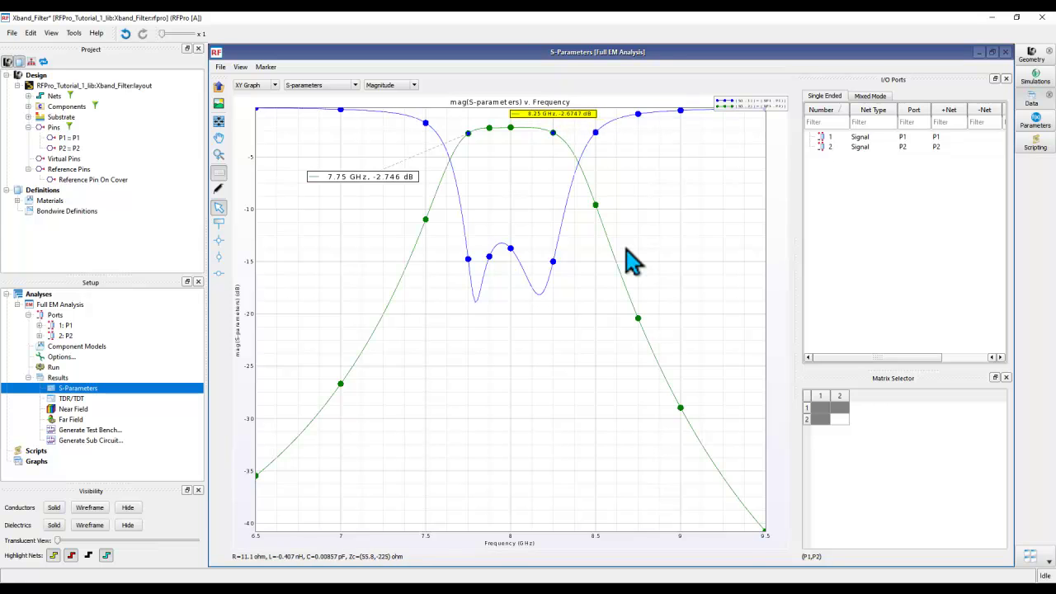
mouse_move(544, 115)
left_mouse_down()
mouse_move(633, 162)
mouse_move(626, 171)
left_mouse_up()
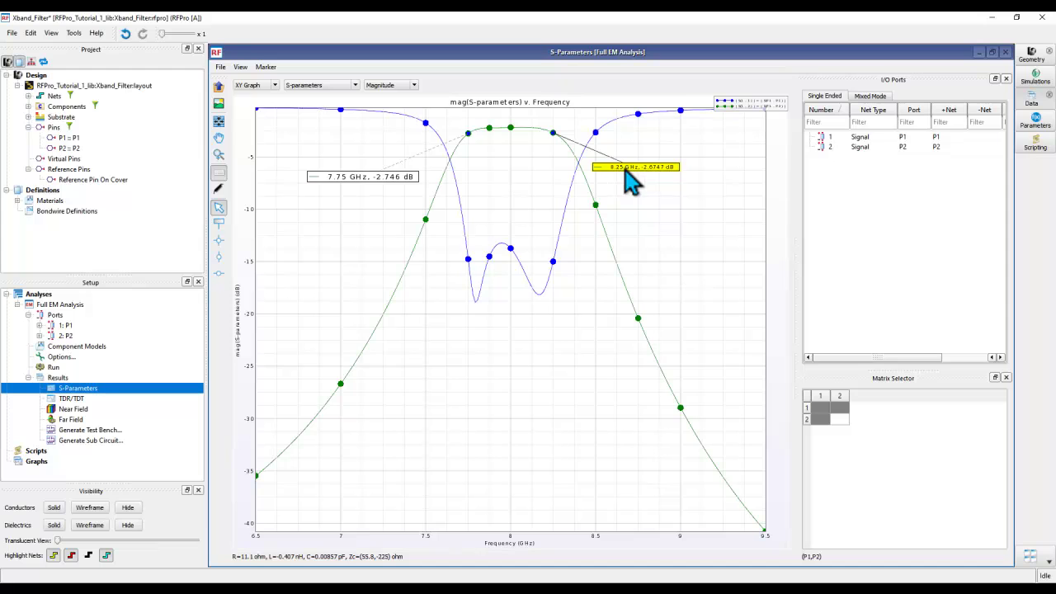
Raise the 8.25 GHz marker label's font size to 20 and nudge the label beside the curve
right_click(623, 171)
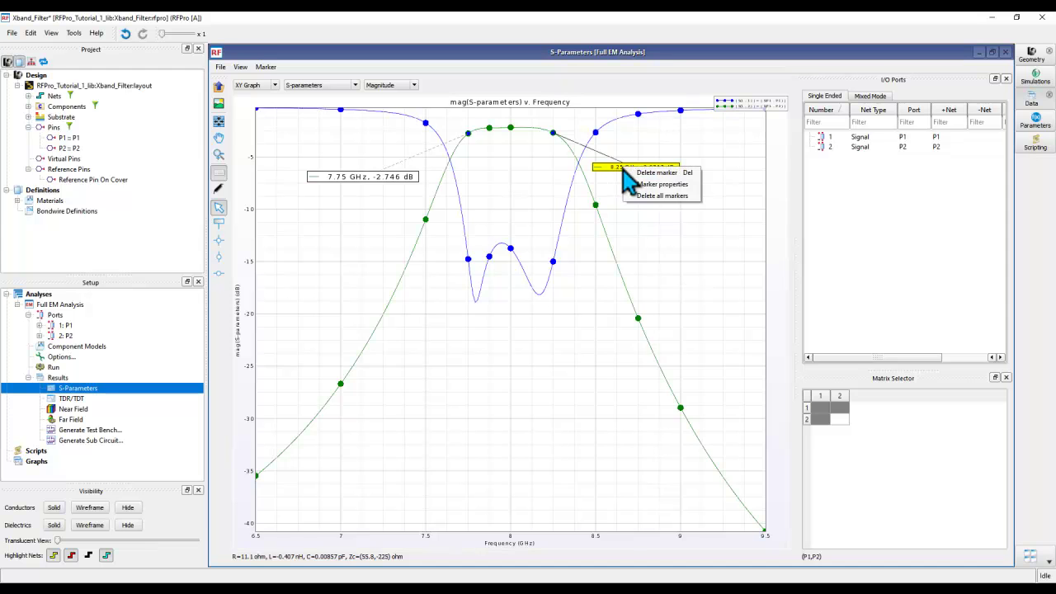
left_click(649, 185)
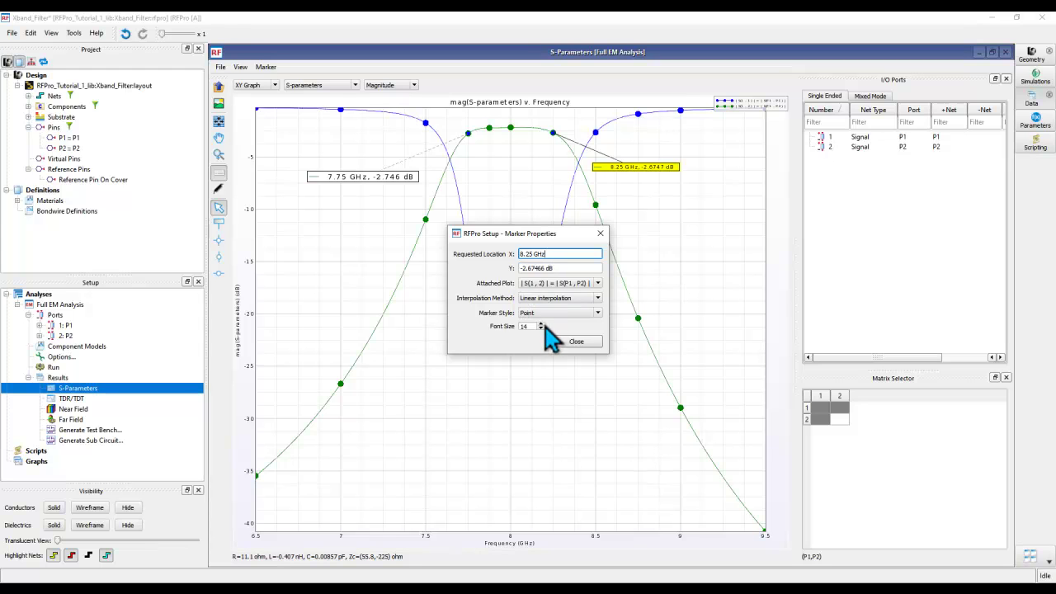
left_click(542, 324)
left_click(541, 323)
left_click(541, 323)
left_click(541, 324)
left_click(541, 324)
left_click(542, 324)
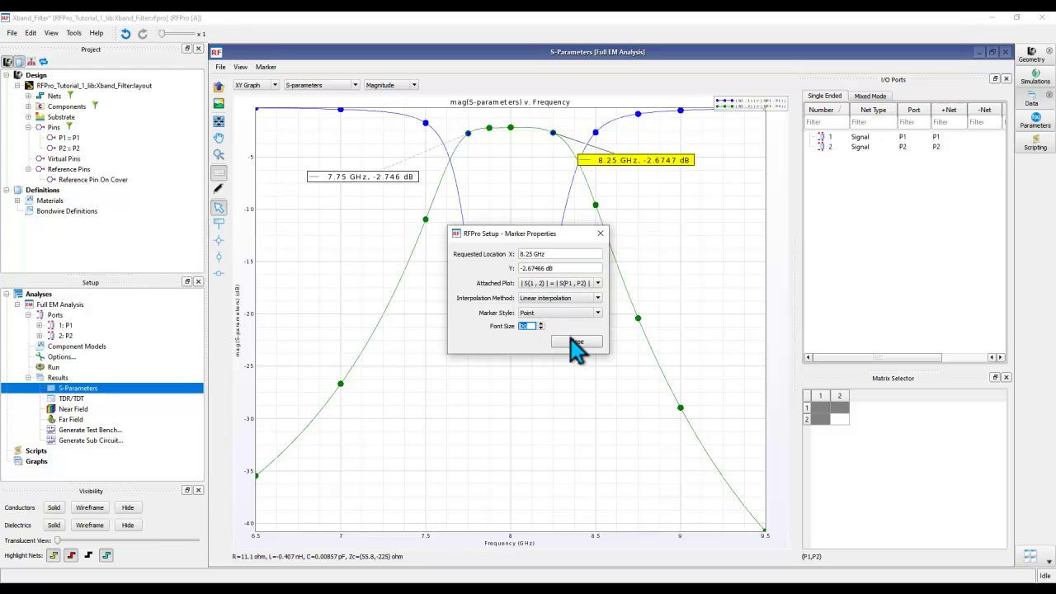
left_click(577, 342)
left_click_drag(642, 174, 658, 185)
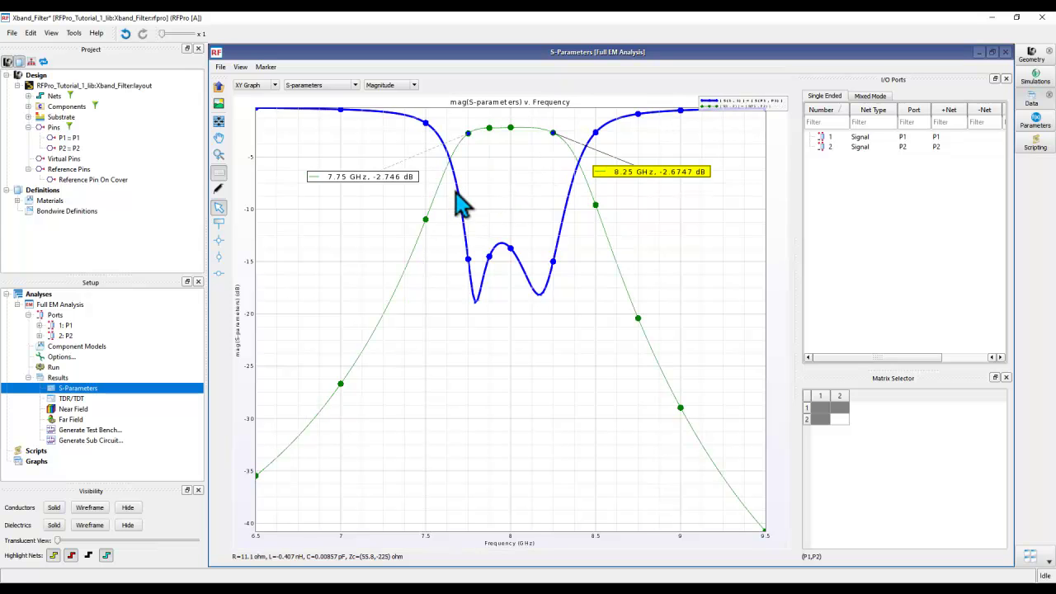
left_click(220, 205)
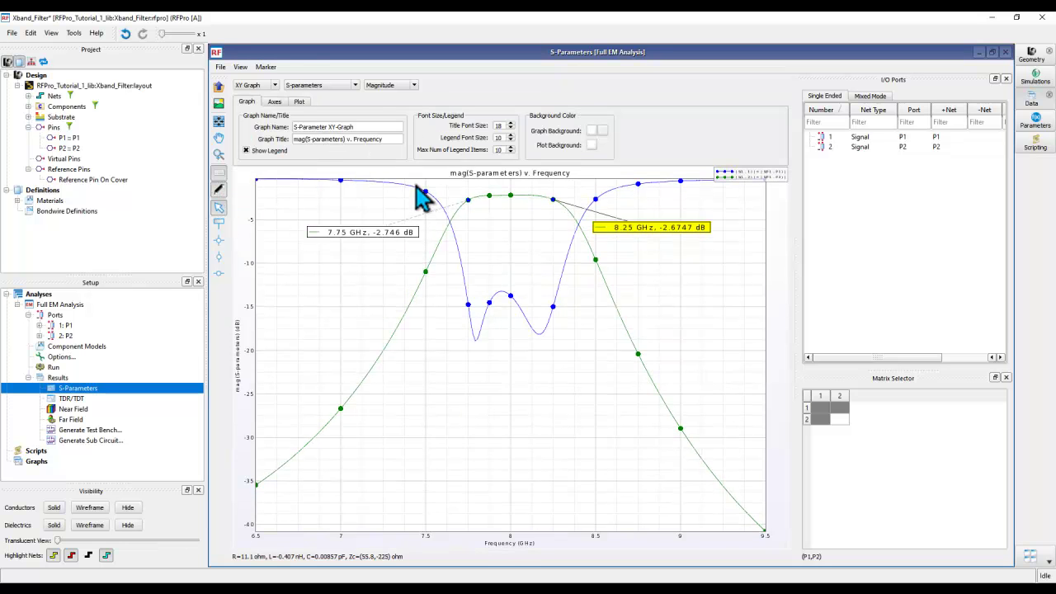
left_click(277, 103)
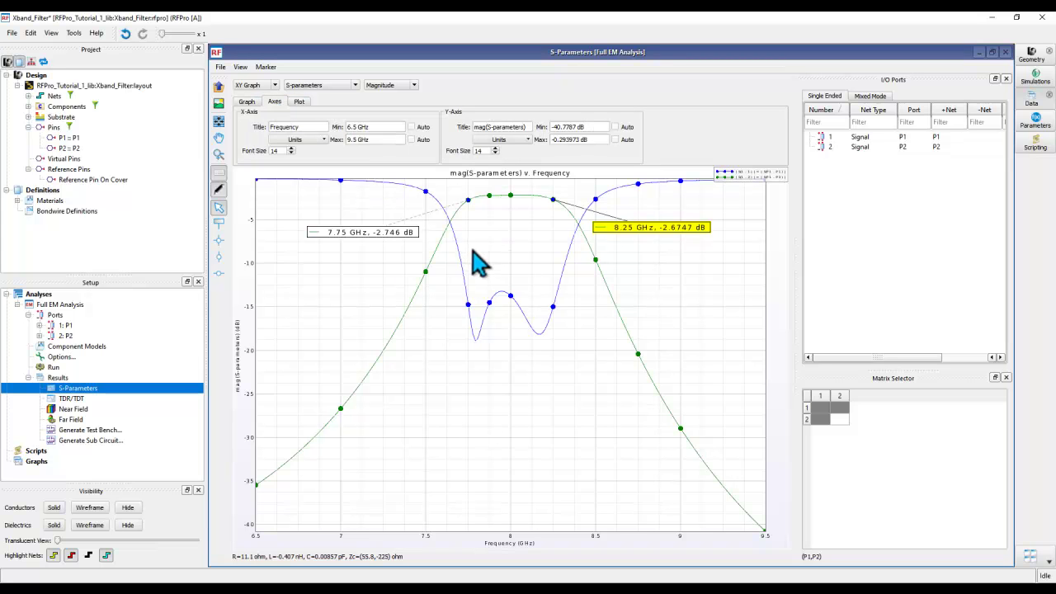
left_click(220, 205)
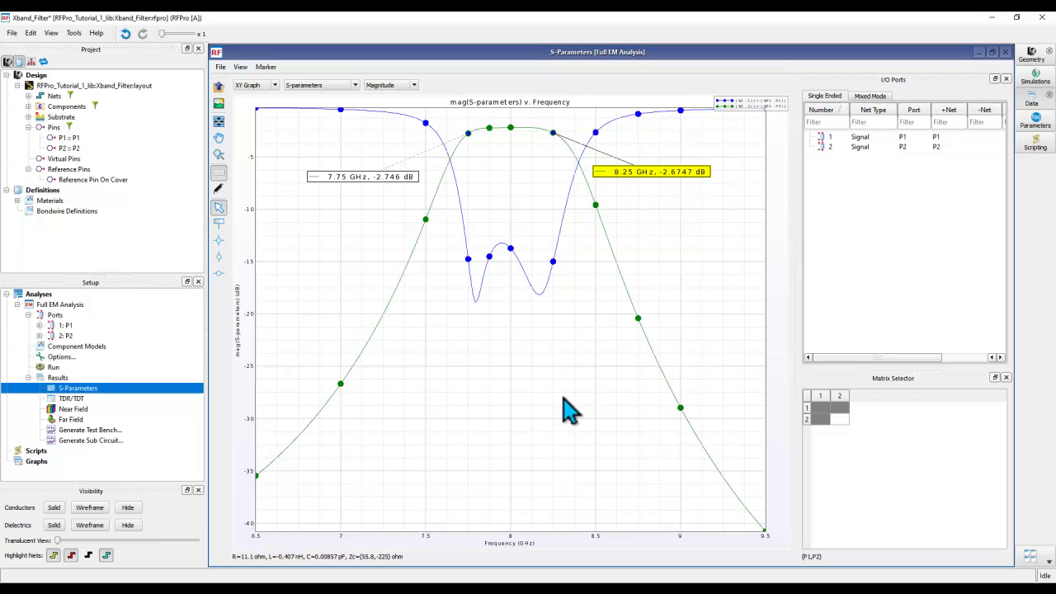